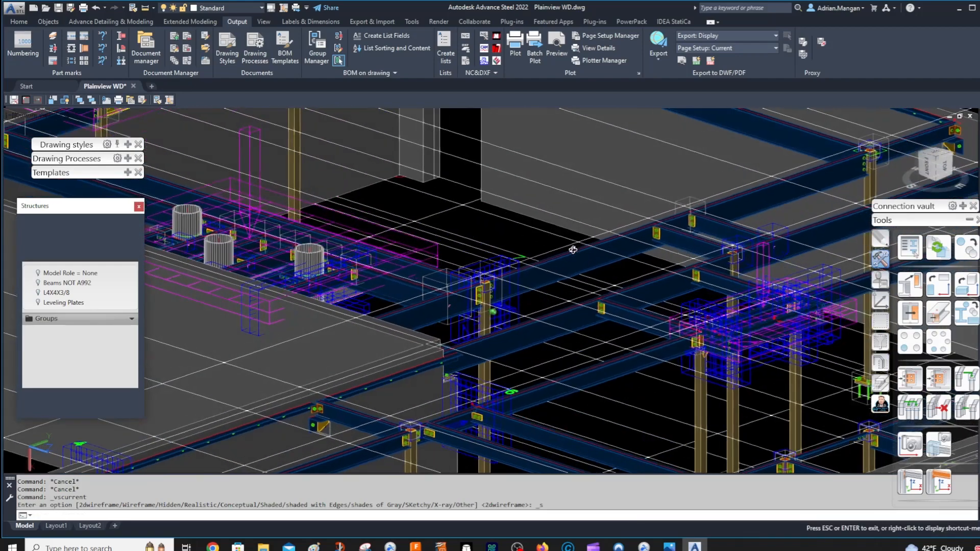
# Turn the Gratings layer on to view the grated areas of the building, and switch it off again
pyautogui.scroll(-7, 570, 261)
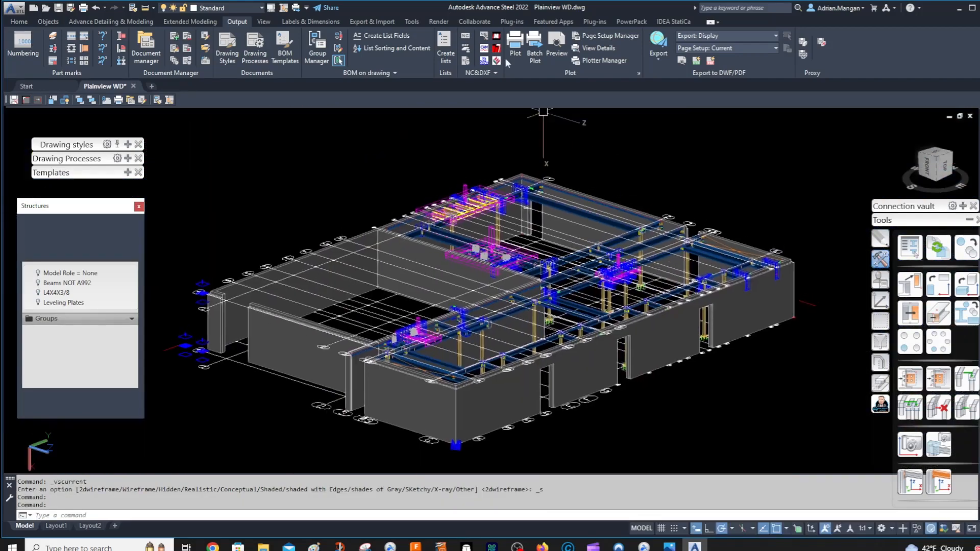
pyautogui.click(258, 8)
pyautogui.scroll(2, 224, 72)
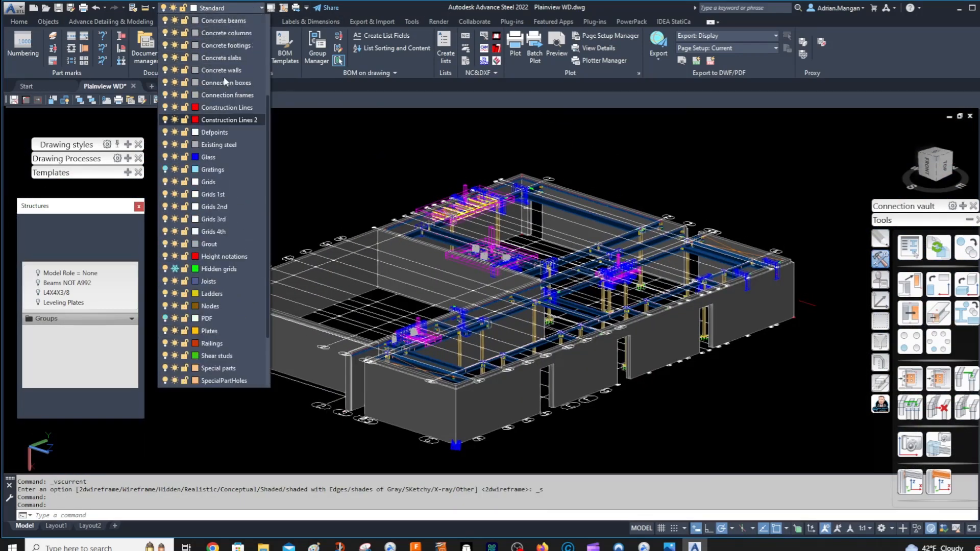
pyautogui.click(165, 169)
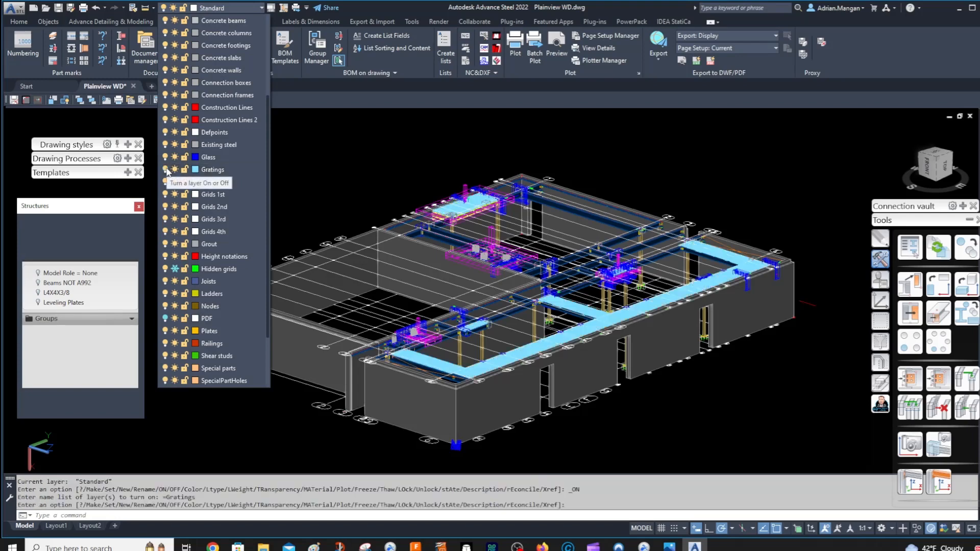
pyautogui.click(166, 170)
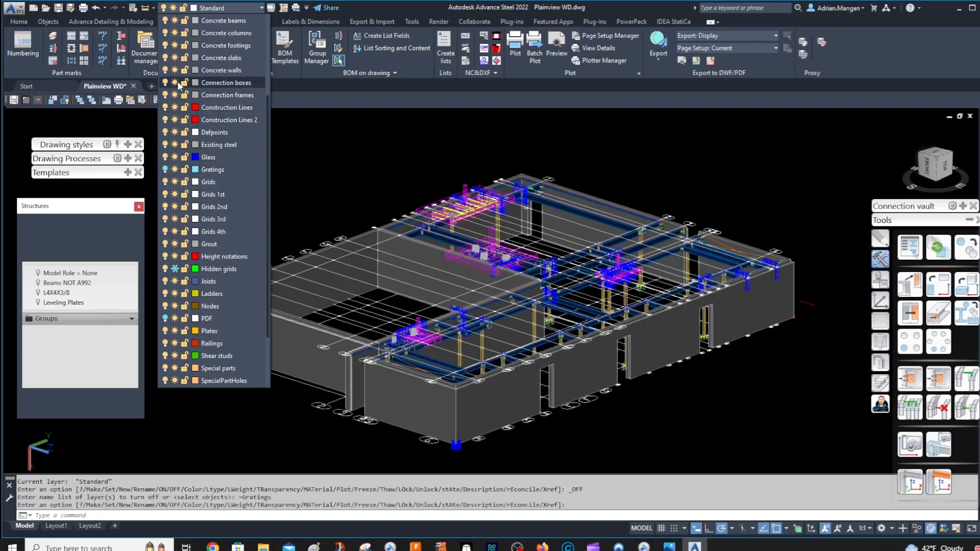
# Turn the Claddings layer on to view the cladded areas, switch it off again and leave the layer list
pyautogui.scroll(4, 177, 81)
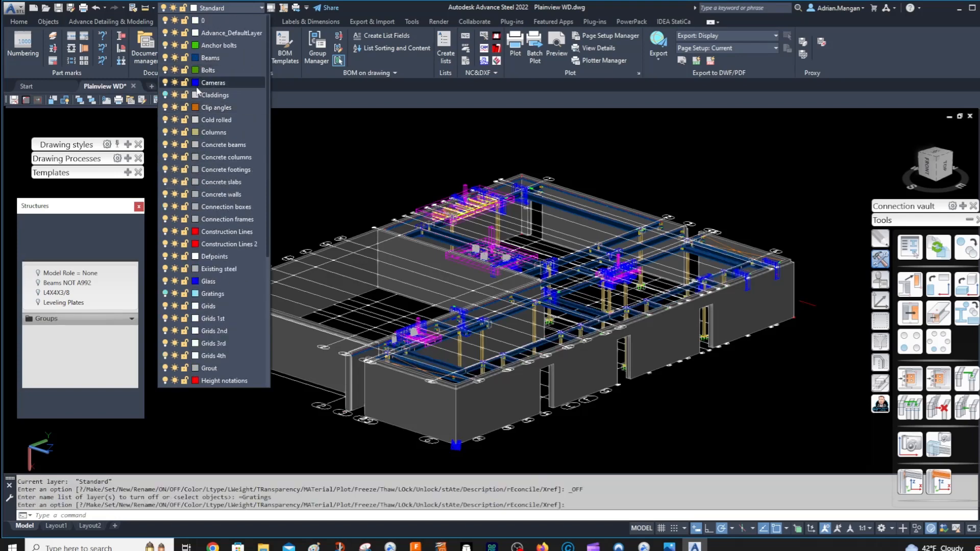
pyautogui.click(166, 95)
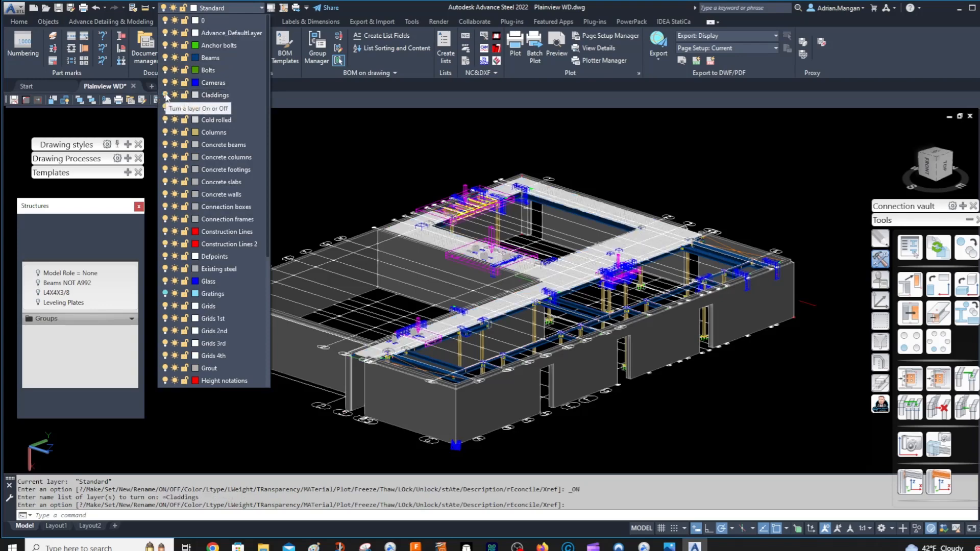
pyautogui.click(166, 95)
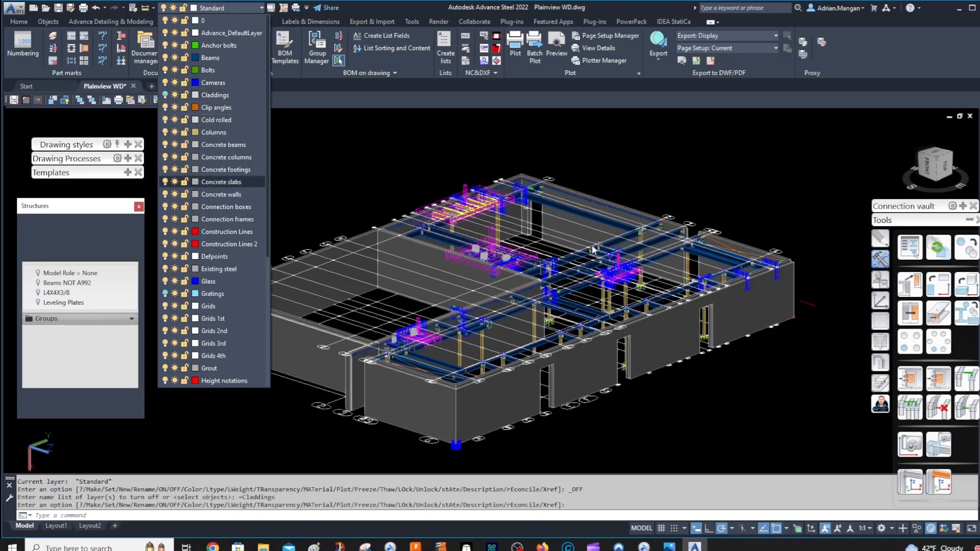
pyautogui.click(660, 258)
# Examine the steel framing, ending close up on the yellow channel frame along the rear wall
pyautogui.scroll(5, 638, 265)
pyautogui.scroll(-4, 638, 265)
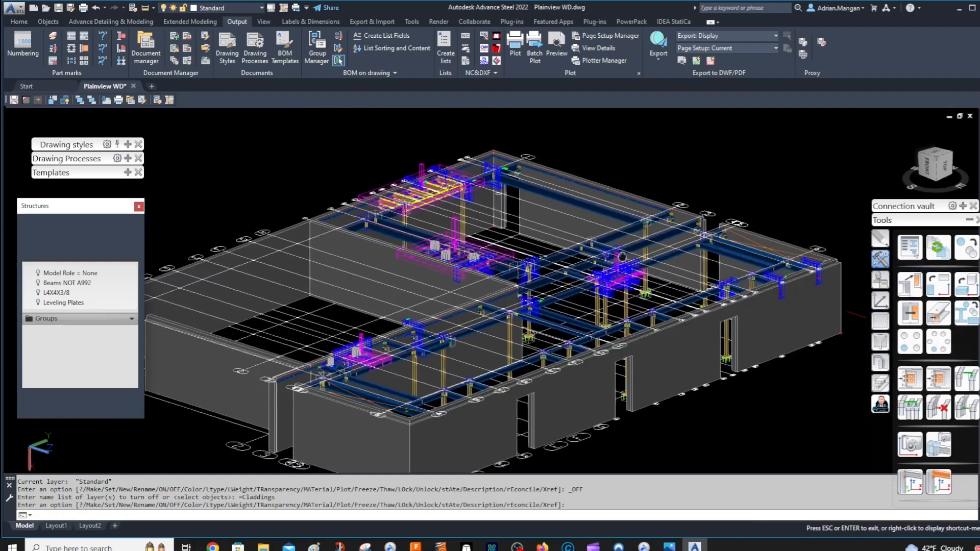
pyautogui.scroll(2, 619, 281)
pyautogui.press('Escape')
pyautogui.scroll(6, 623, 270)
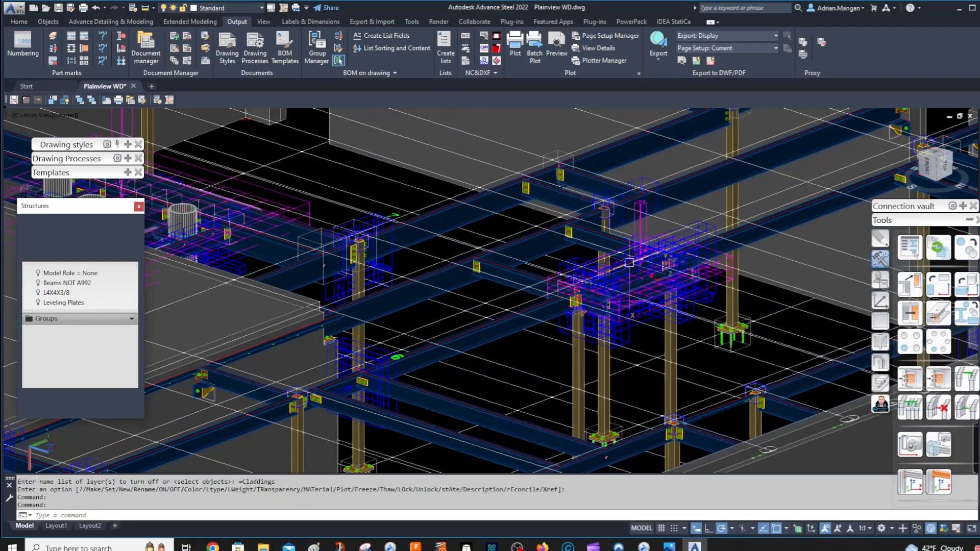
pyautogui.keyDown('shift'); pyautogui.moveTo(630, 263); pyautogui.dragTo(616, 236, button='middle'); pyautogui.keyUp('shift')
pyautogui.scroll(-3, 610, 279)
pyautogui.moveTo(478, 222); pyautogui.dragTo(584, 331, button='middle')
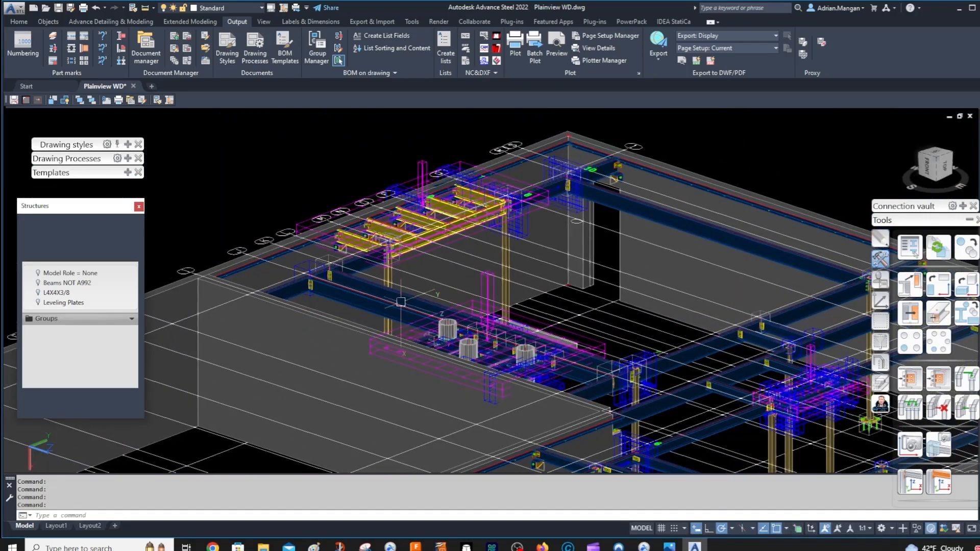
pyautogui.scroll(4, 410, 237)
pyautogui.moveTo(469, 173); pyautogui.dragTo(633, 198, button='middle')
pyautogui.scroll(4, 571, 213)
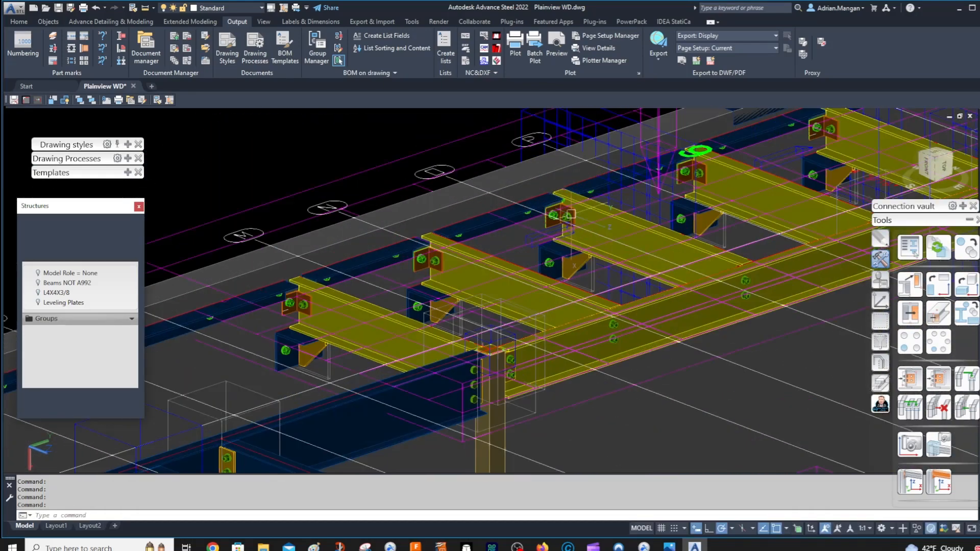
# Open the properties of a yellow cross channel, check its section and first two user attributes, and close them
pyautogui.doubleClick(595, 198)
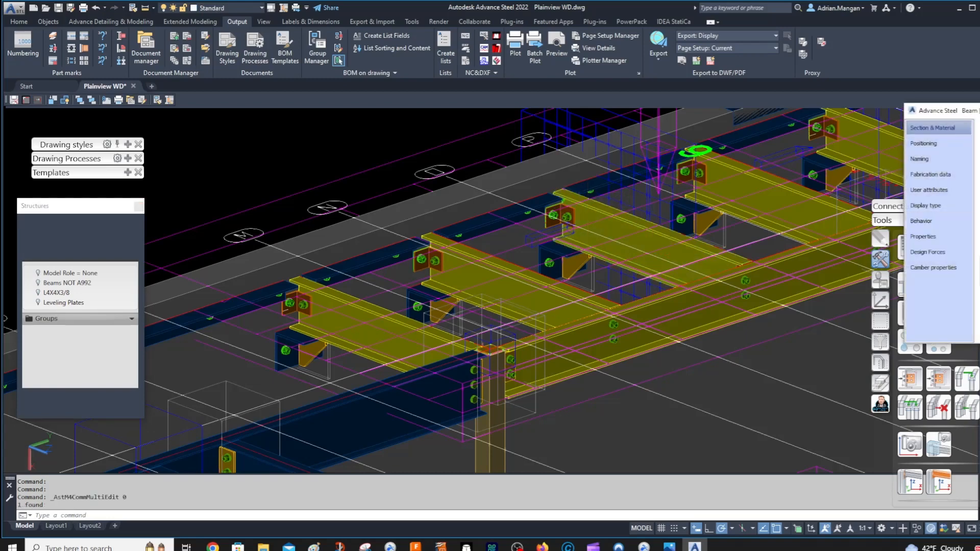
pyautogui.moveTo(979, 112)
pyautogui.mouseDown()
pyautogui.moveTo(840, 168)
pyautogui.moveTo(741, 163)
pyautogui.mouseUp()
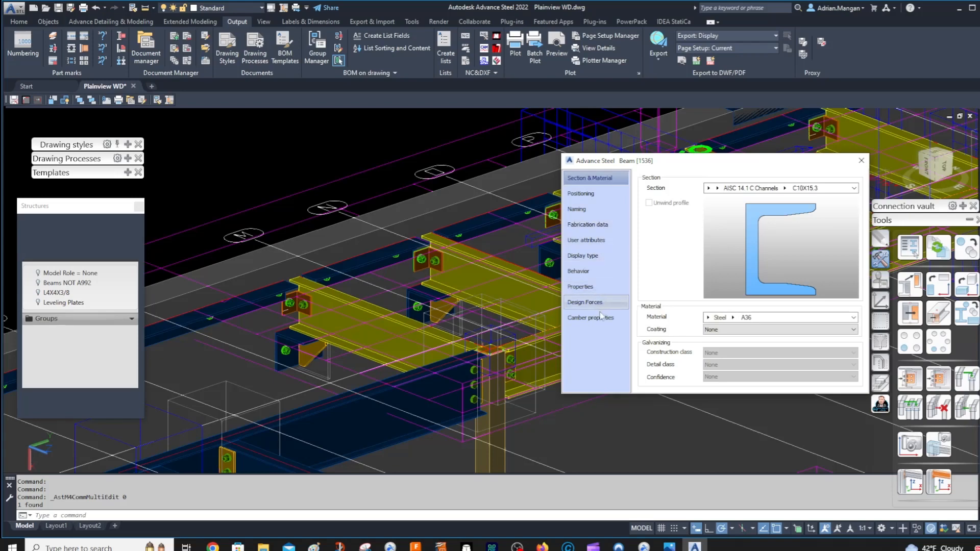
pyautogui.click(586, 240)
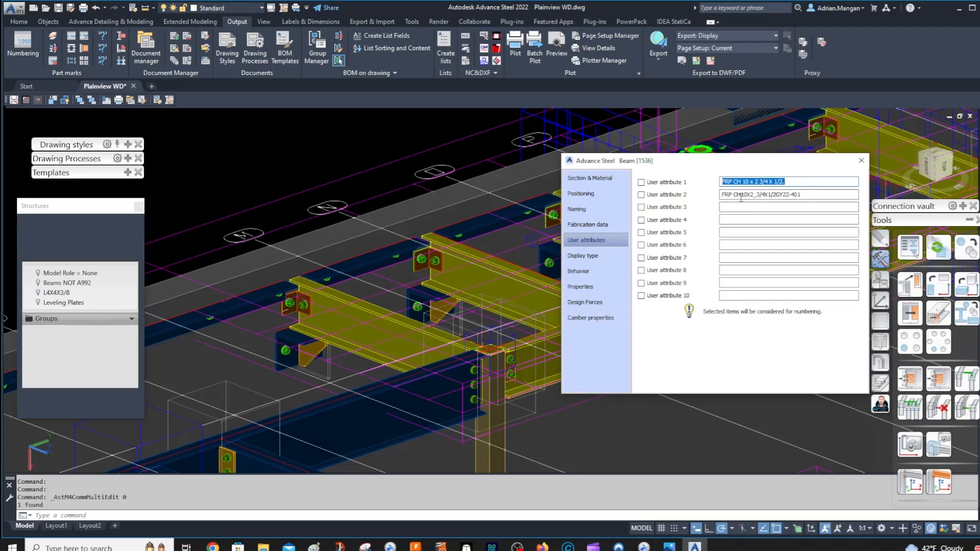
pyautogui.moveTo(805, 196); pyautogui.dragTo(708, 188)
pyautogui.moveTo(800, 183); pyautogui.dragTo(685, 186)
pyautogui.click(863, 166)
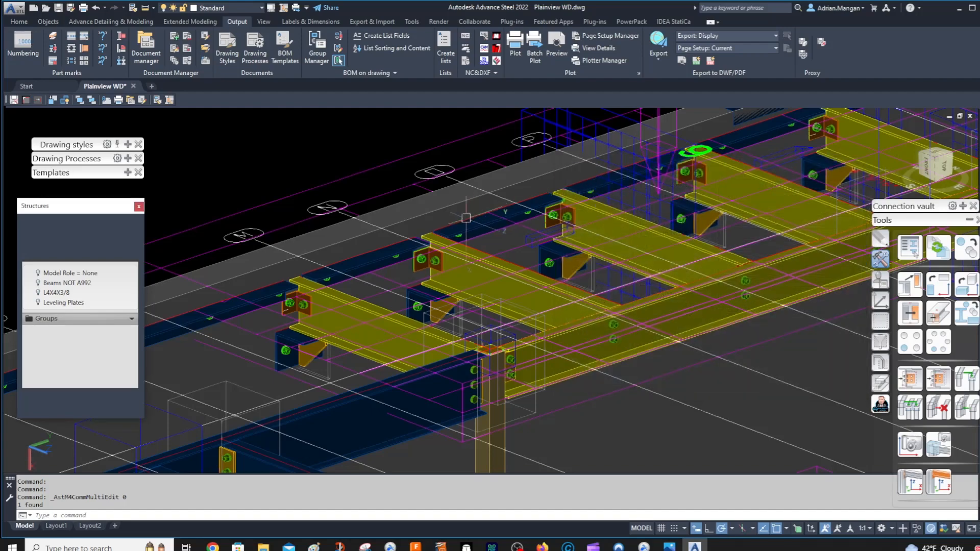
# Examine the yellow channel frame with its clip angles, bolts and supporting columns
pyautogui.scroll(5, 420, 258)
pyautogui.scroll(-8, 420, 257)
pyautogui.scroll(3, 458, 252)
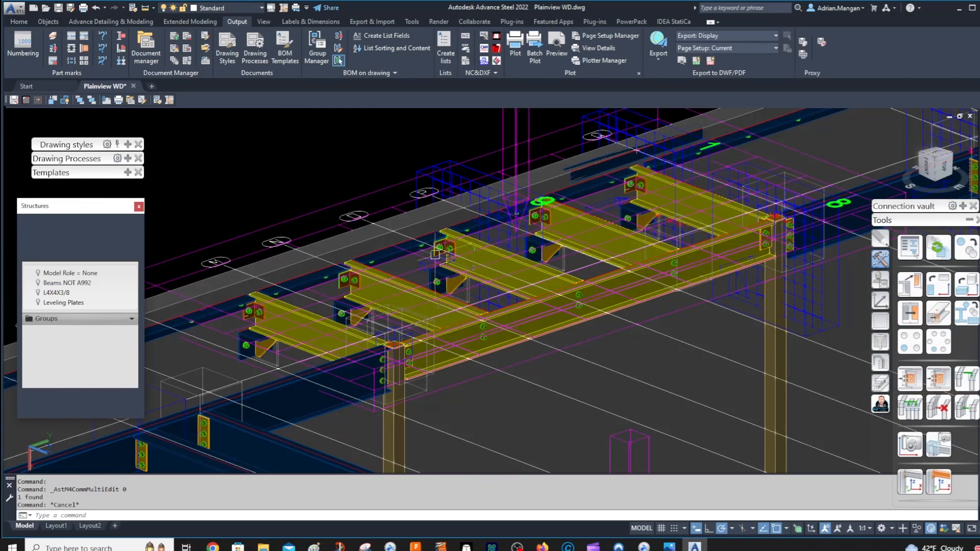
pyautogui.moveTo(468, 284); pyautogui.dragTo(475, 273, button='middle')
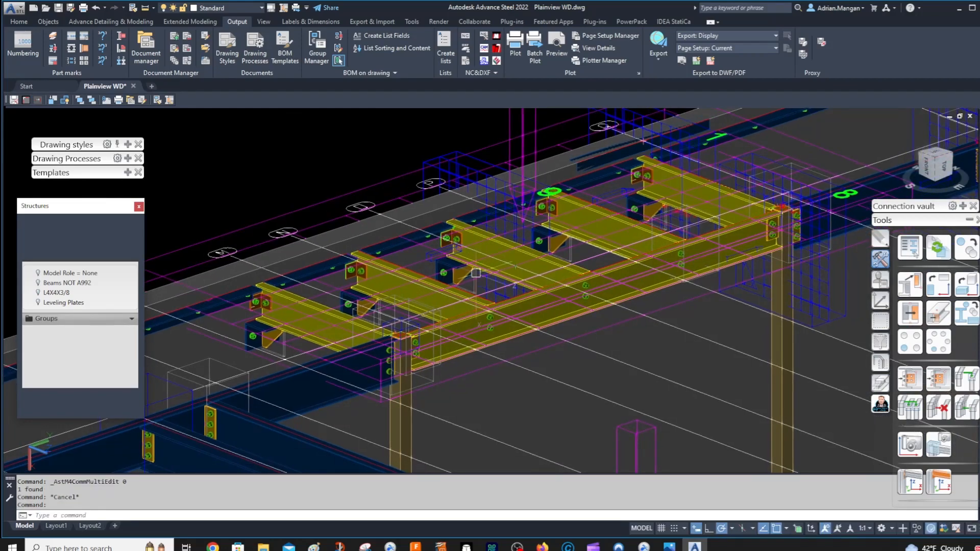
pyautogui.scroll(4, 471, 318)
pyautogui.scroll(-4, 470, 317)
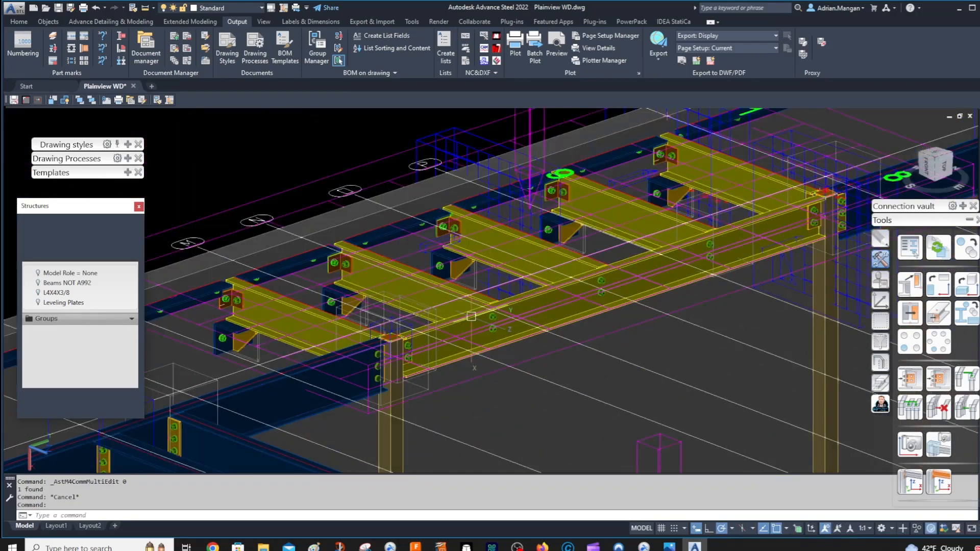
pyautogui.scroll(4, 470, 317)
pyautogui.moveTo(467, 319); pyautogui.dragTo(471, 325, button='middle')
pyautogui.scroll(-3, 472, 325)
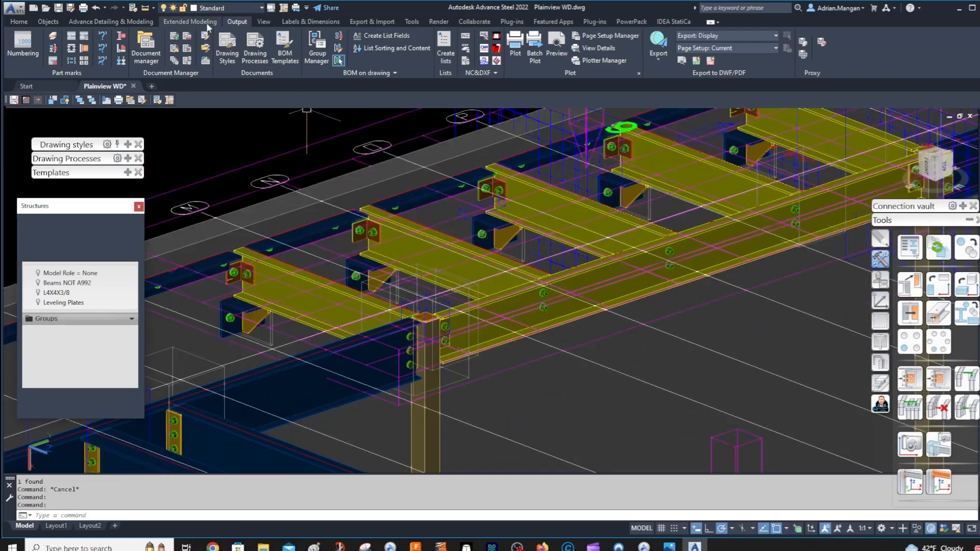
# Run Numbering on the middle yellow cross channel only, with single parts starting at 1001
pyautogui.click(20, 21)
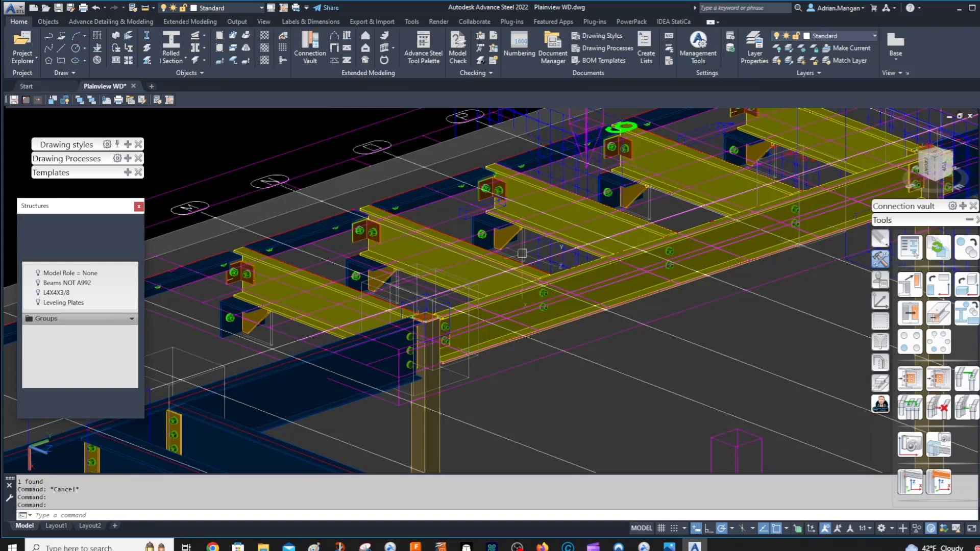
pyautogui.press('Escape')
pyautogui.click(567, 193)
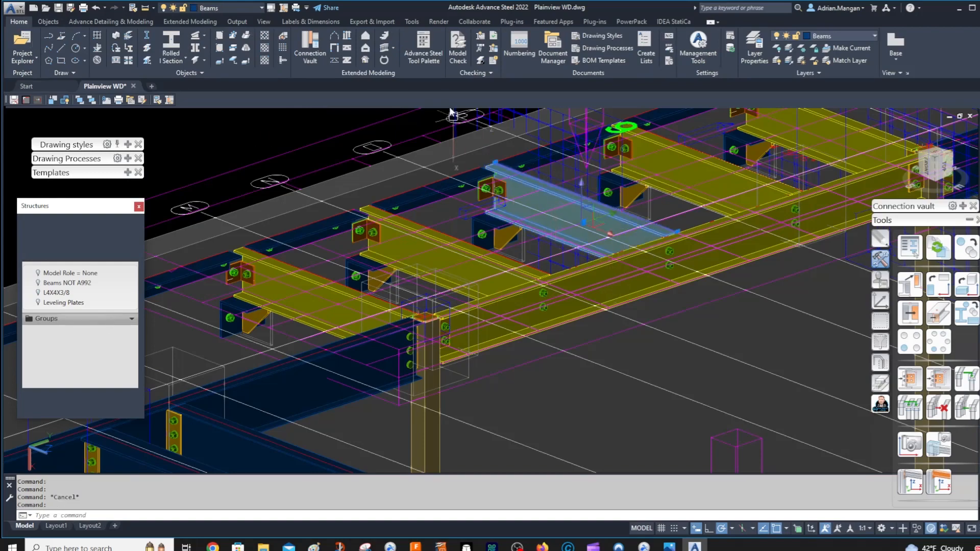
pyautogui.click(520, 44)
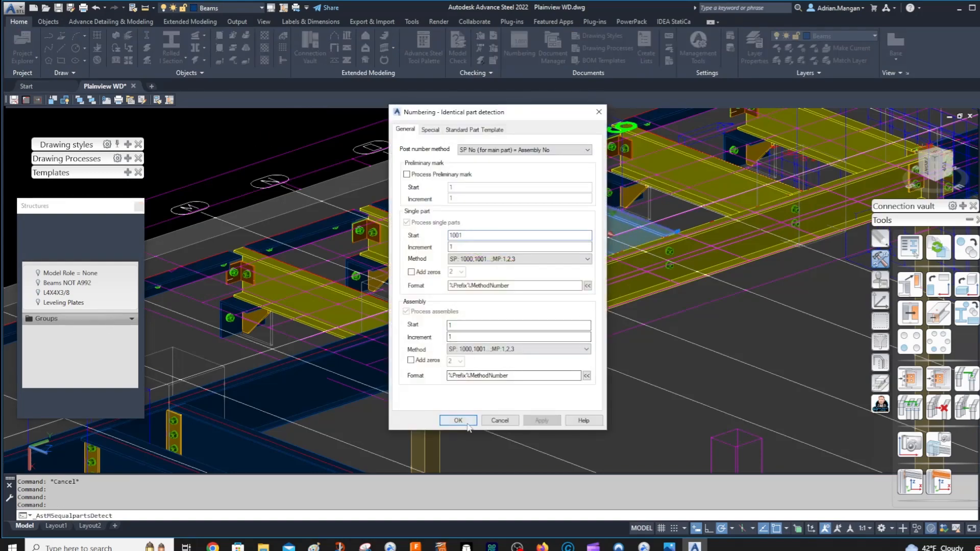
pyautogui.click(455, 415)
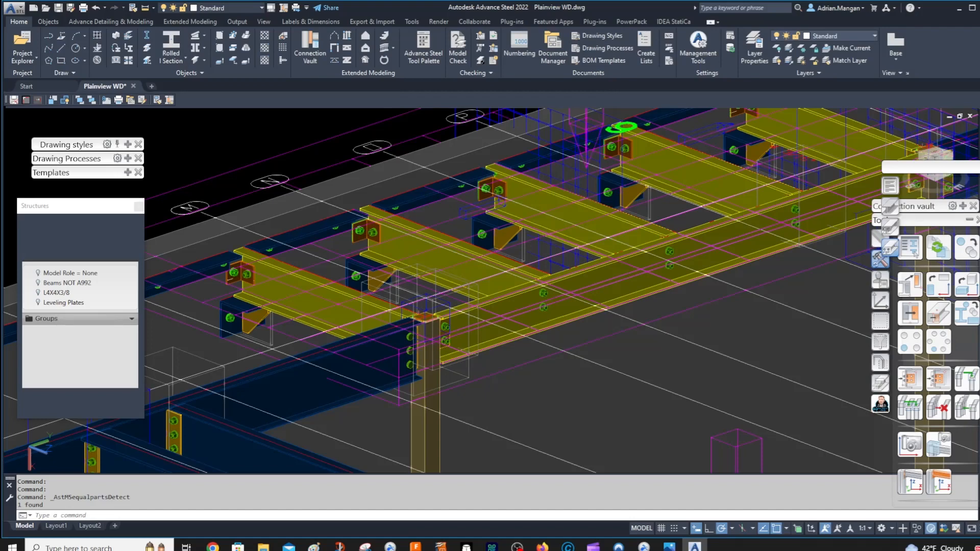
# Review the result lists of the single-channel numbering, including single parts, and close the results
pyautogui.click(533, 233)
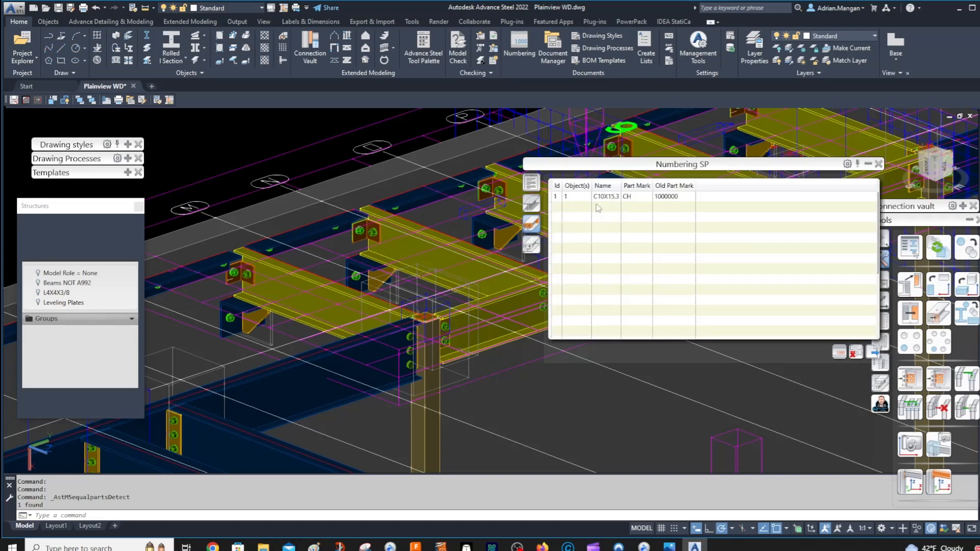
pyautogui.click(537, 206)
pyautogui.click(533, 228)
pyautogui.click(534, 249)
pyautogui.click(532, 225)
pyautogui.click(878, 164)
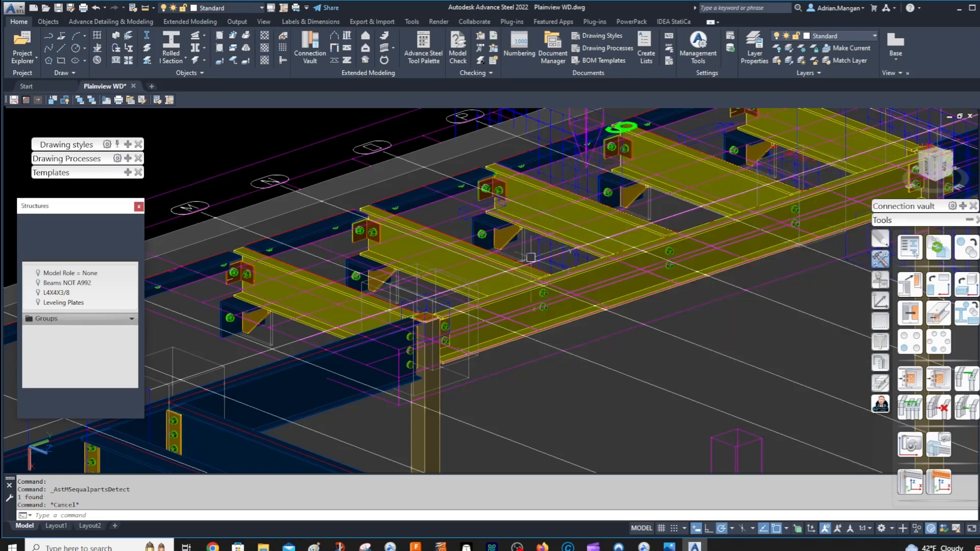
# Select all the yellow cross channels together with the long edge channel they frame into
pyautogui.scroll(3, 604, 273)
pyautogui.click(603, 273)
pyautogui.click(513, 267)
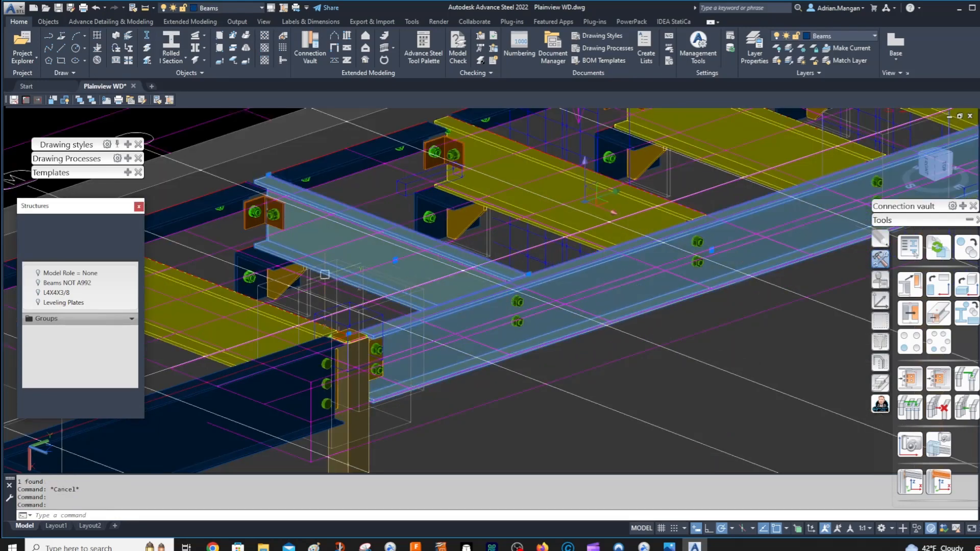
pyautogui.click(269, 310)
pyautogui.click(543, 188)
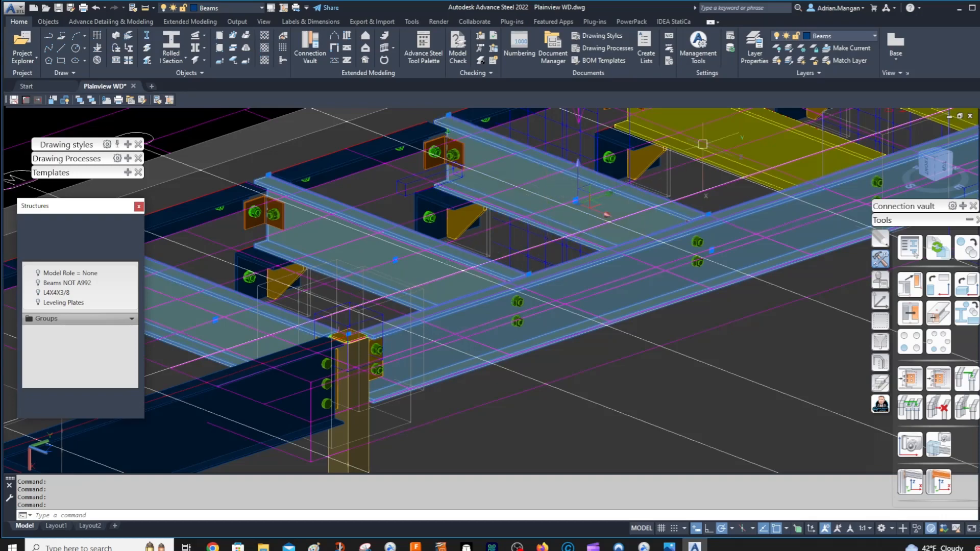
pyautogui.moveTo(755, 137); pyautogui.dragTo(760, 177, button='middle')
pyautogui.click(757, 171)
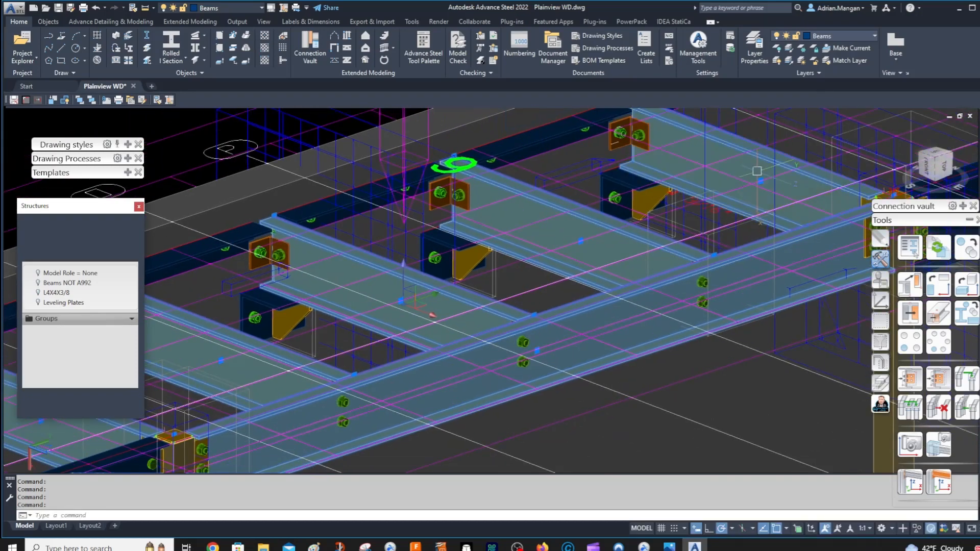
# Mark the parts and bolts connected to the selected channels and select all the marked objects
pyautogui.click(881, 323)
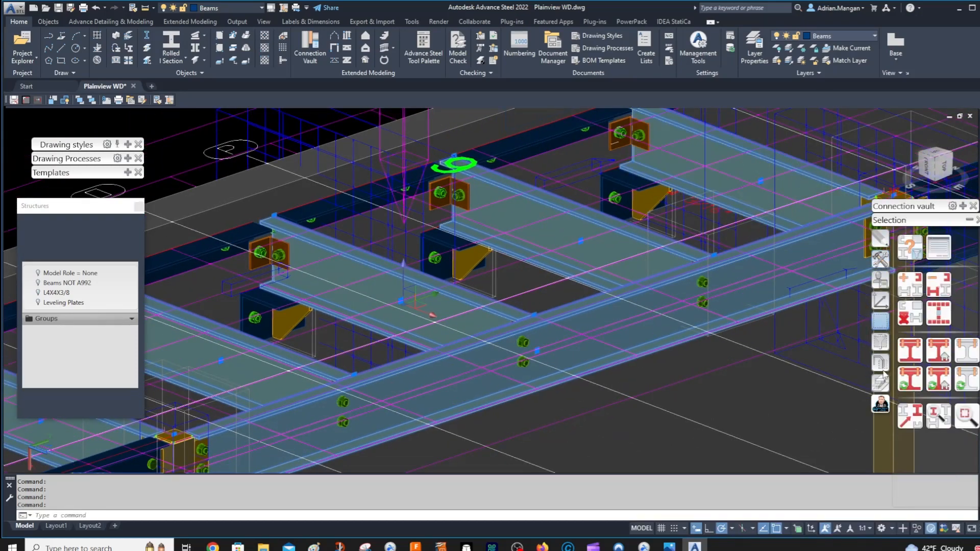
pyautogui.click(938, 379)
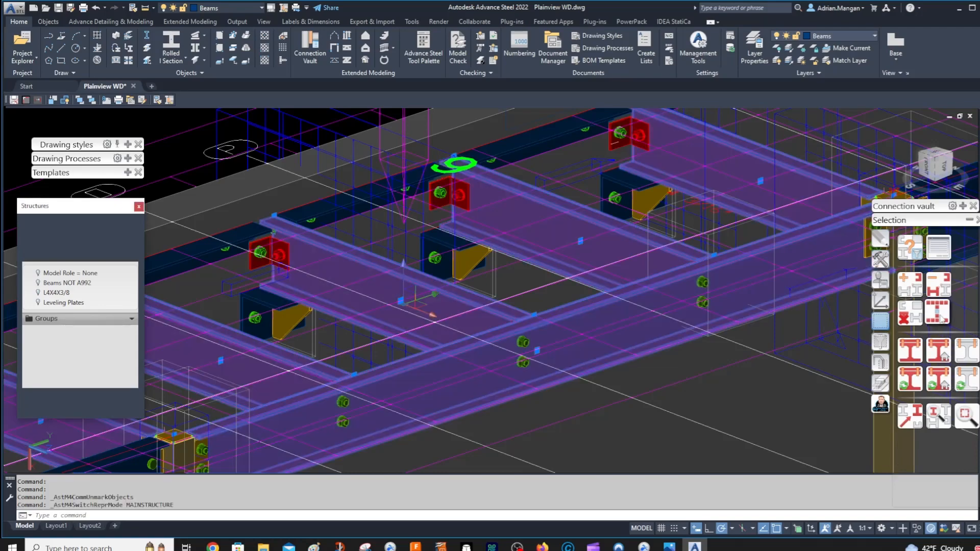
pyautogui.click(939, 314)
# Run Numbering on the selected channel assemblies with the existing settings and move the results list clear of the frame
pyautogui.scroll(-5, 613, 250)
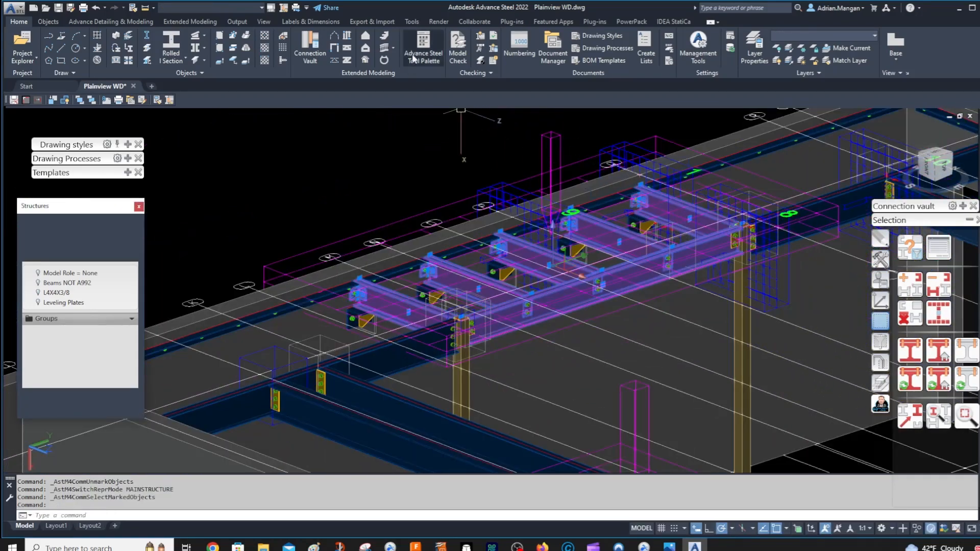
pyautogui.click(519, 45)
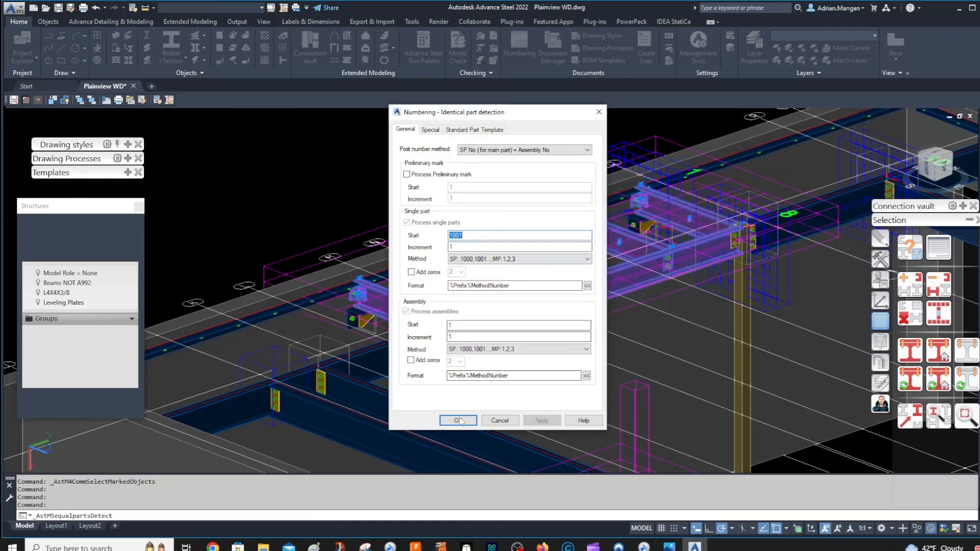
pyautogui.click(459, 421)
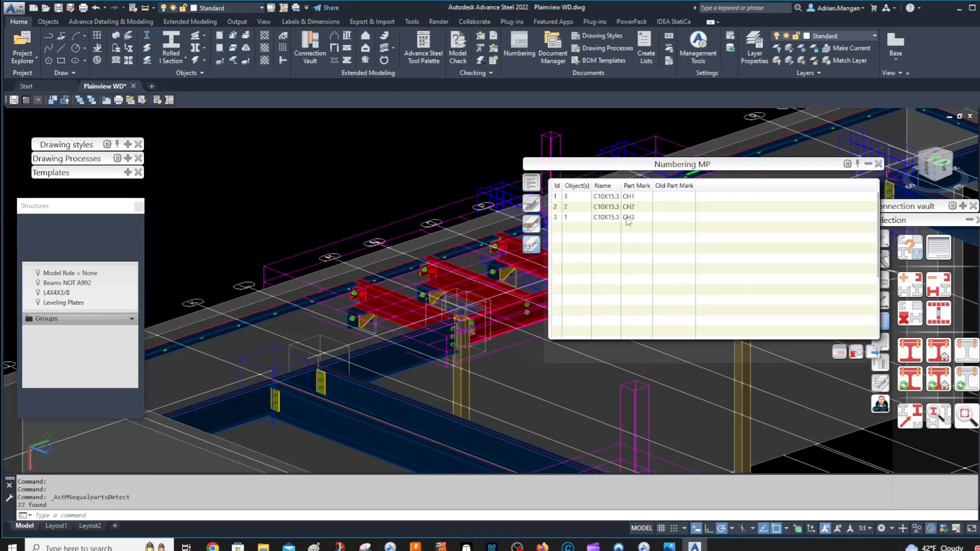
pyautogui.moveTo(638, 170); pyautogui.dragTo(850, 154)
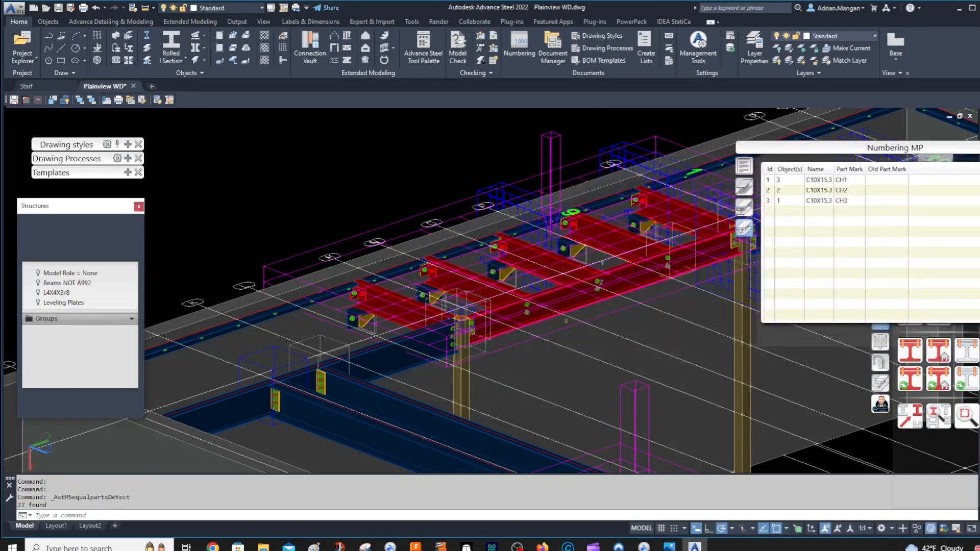
pyautogui.scroll(4, 392, 249)
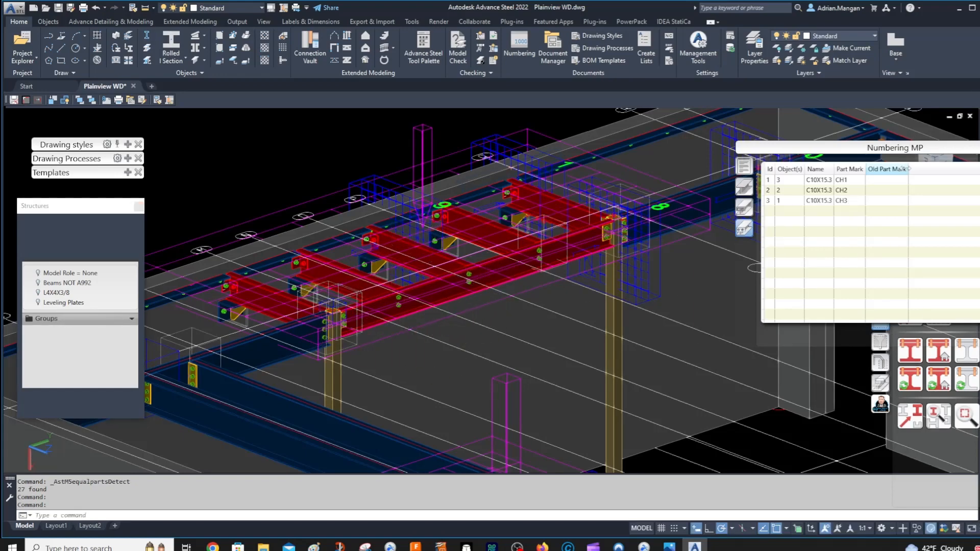
# Highlight each assembly mark of the numbering results in the model, one after another, and close the results list
pyautogui.moveTo(912, 150); pyautogui.dragTo(817, 36)
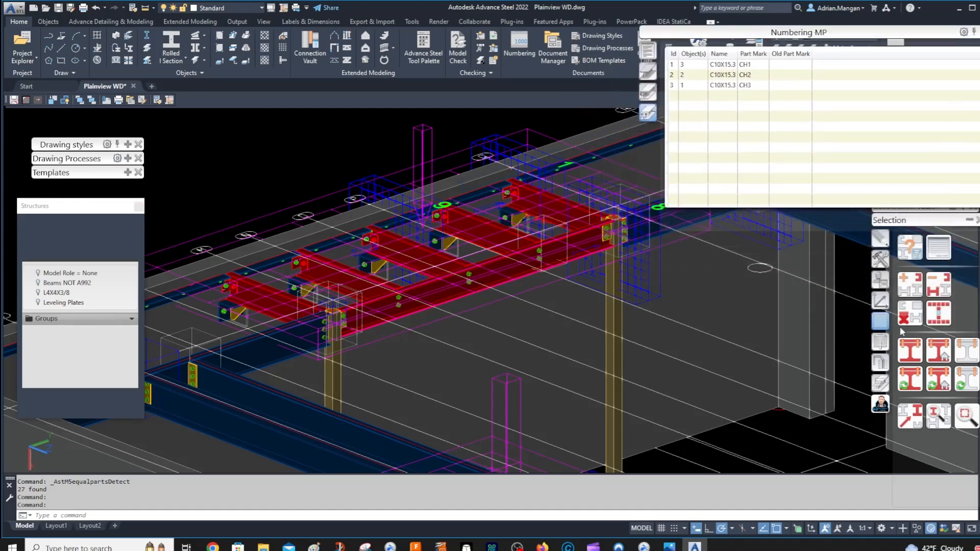
pyautogui.click(693, 65)
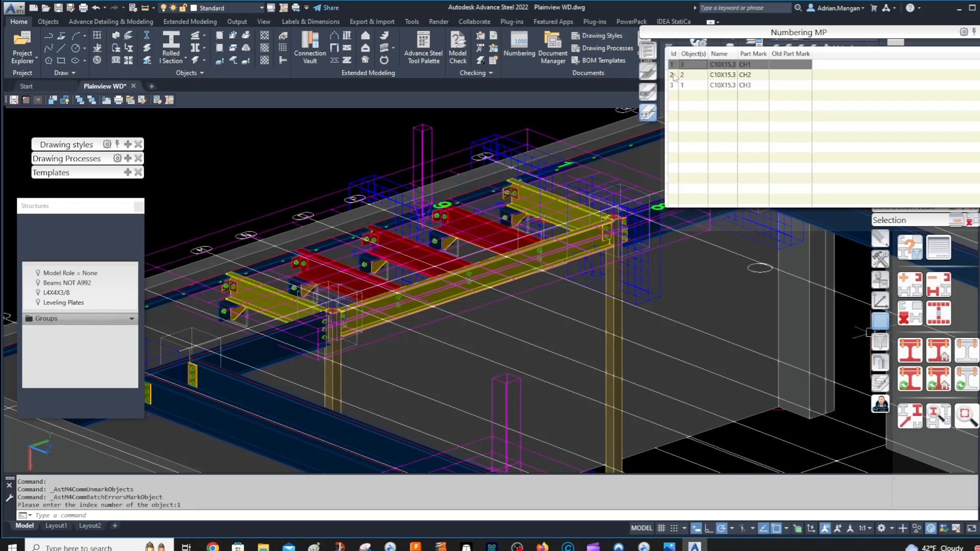
pyautogui.click(693, 76)
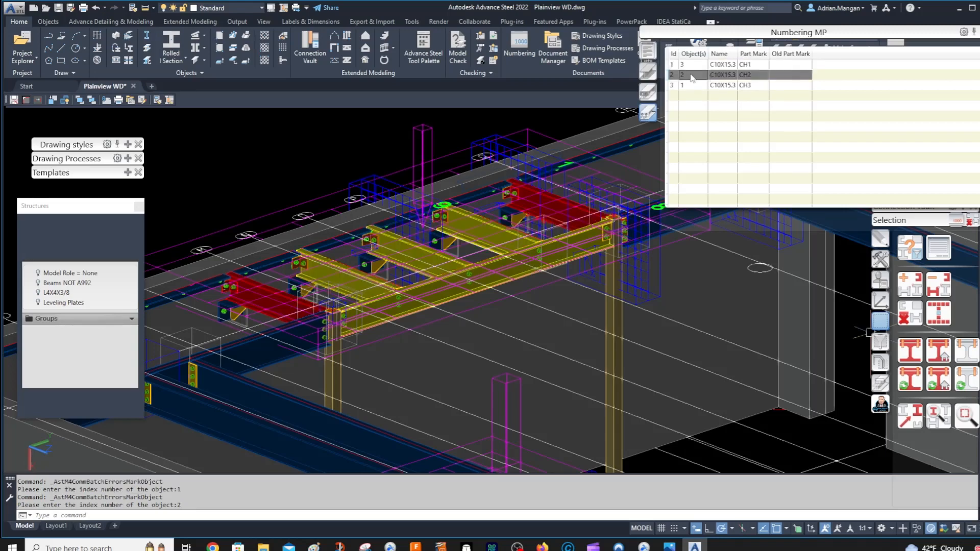
pyautogui.click(689, 85)
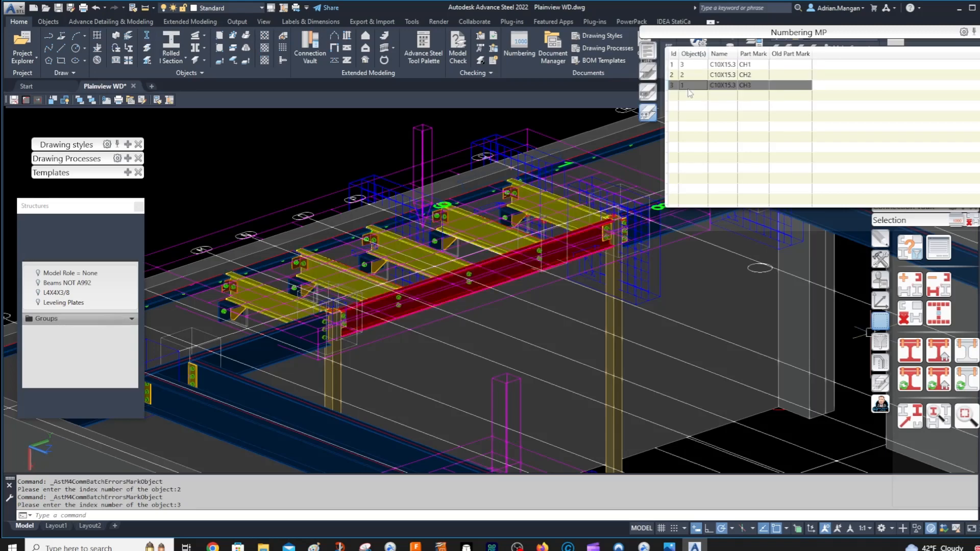
pyautogui.click(979, 32)
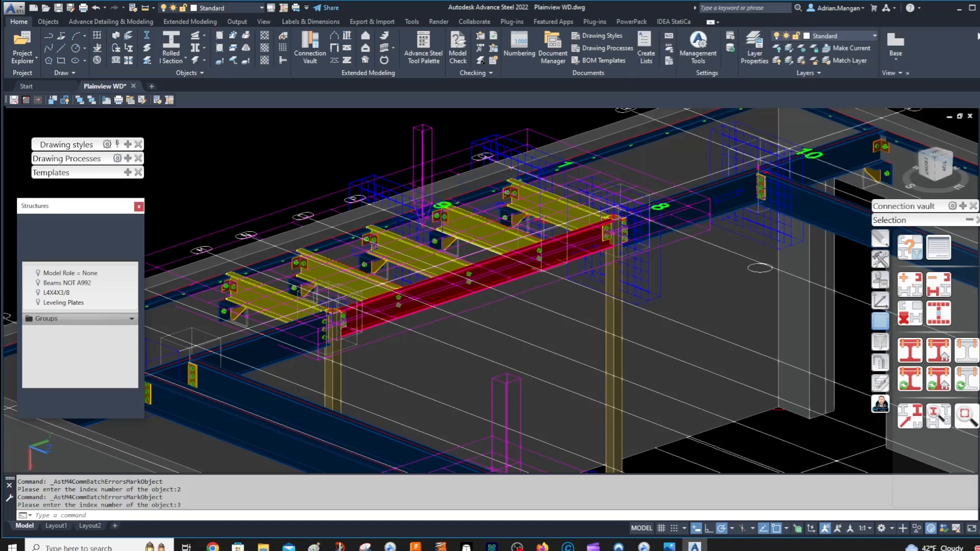
pyautogui.moveTo(680, 179); pyautogui.dragTo(675, 189, button='middle')
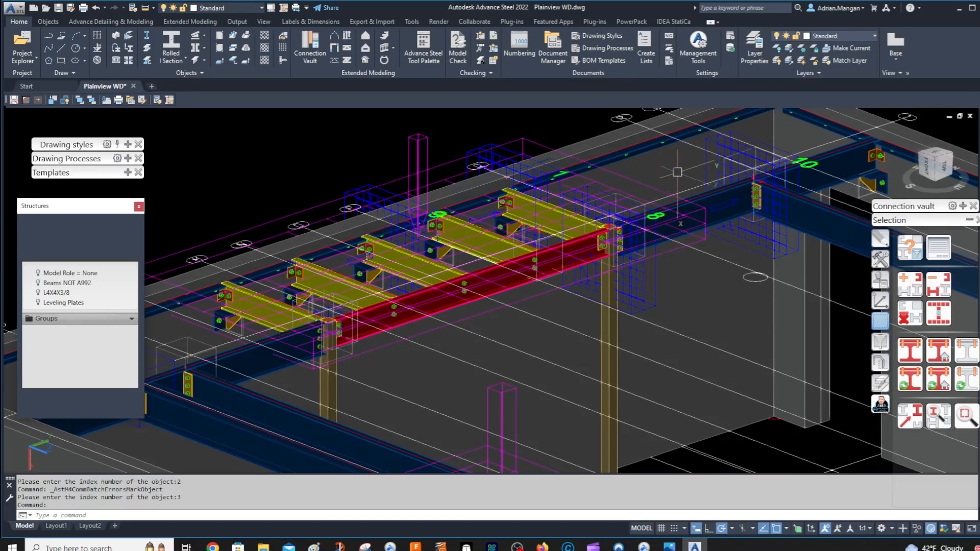
pyautogui.press('Escape')
pyautogui.scroll(3, 663, 255)
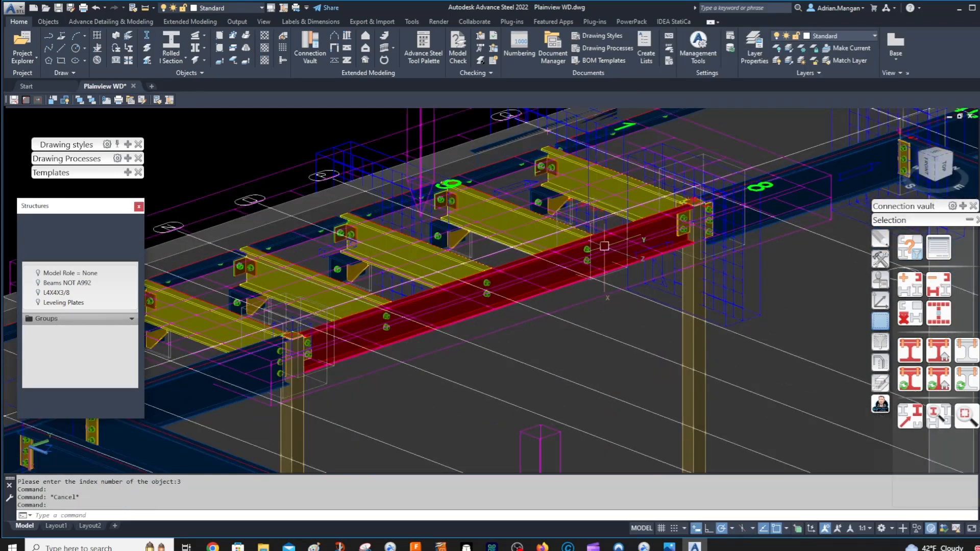
pyautogui.moveTo(604, 246); pyautogui.dragTo(721, 244, button='middle')
pyautogui.click(755, 228)
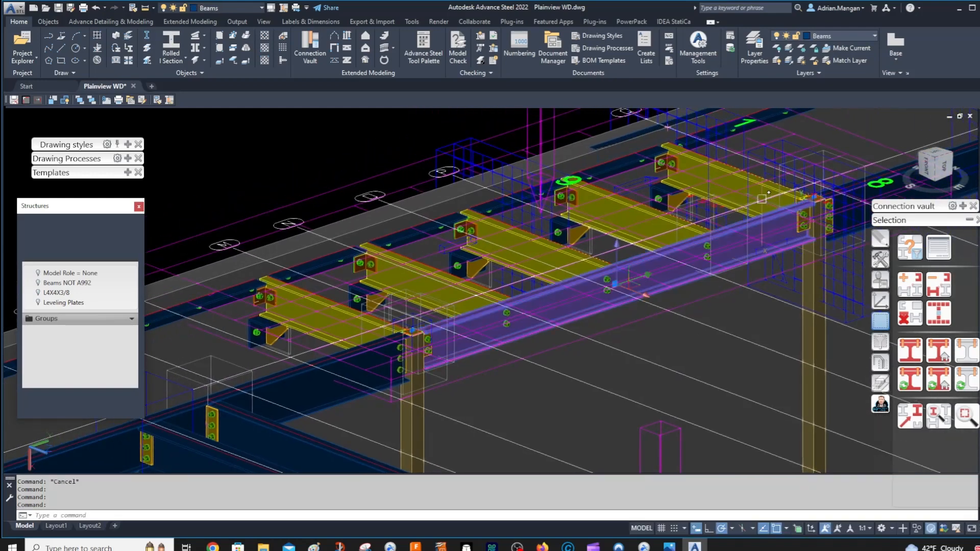
pyautogui.click(745, 202)
pyautogui.press('Escape')
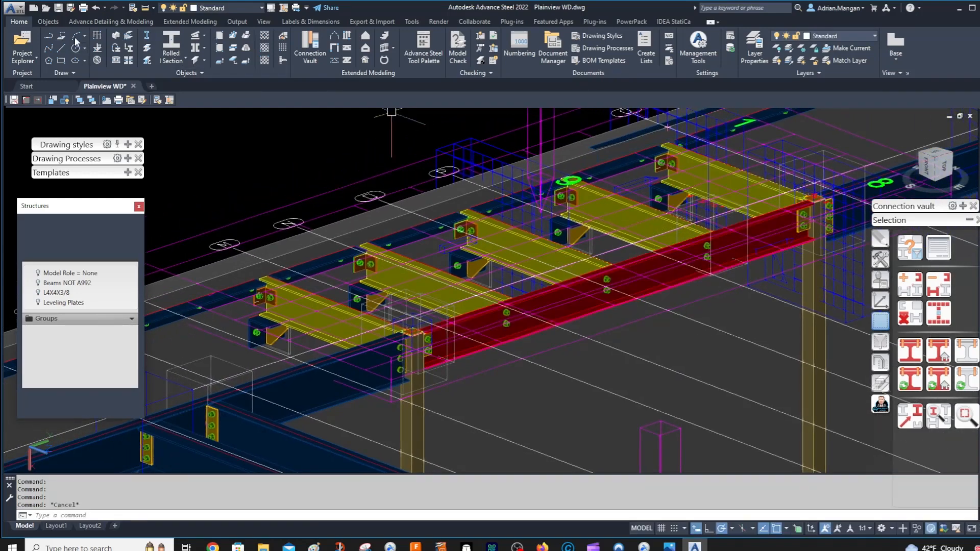
# Change the main part prefix of the five cross channels and the long edge channel to FRP
pyautogui.click(238, 22)
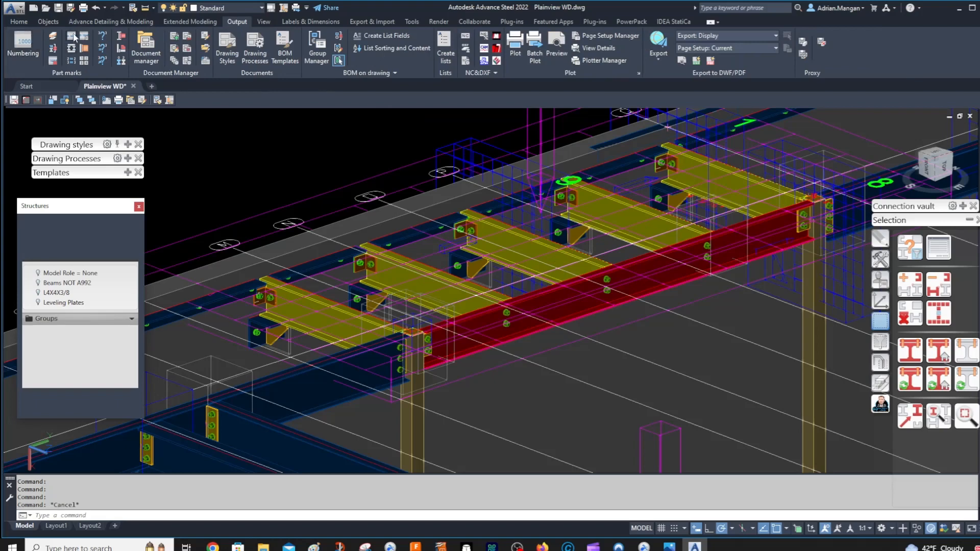
pyautogui.click(53, 37)
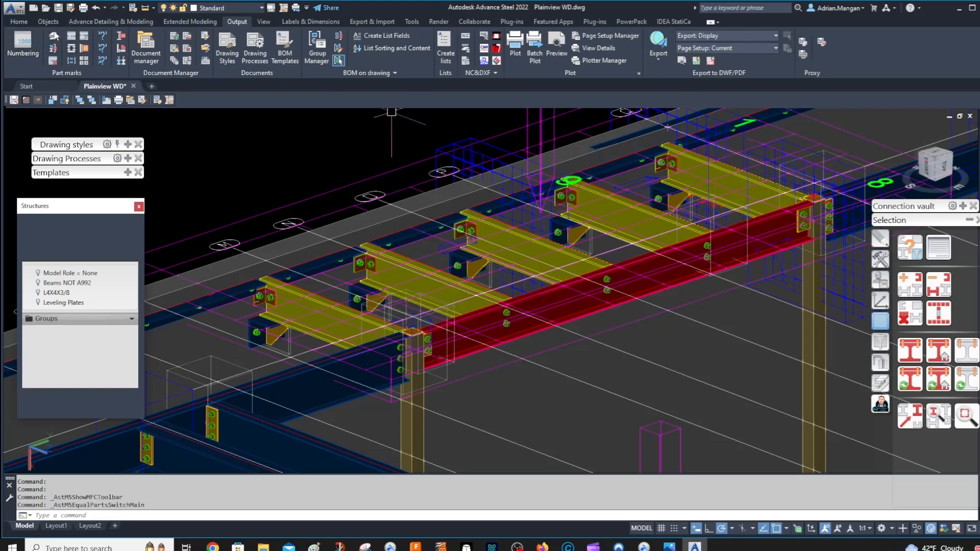
pyautogui.click(730, 180)
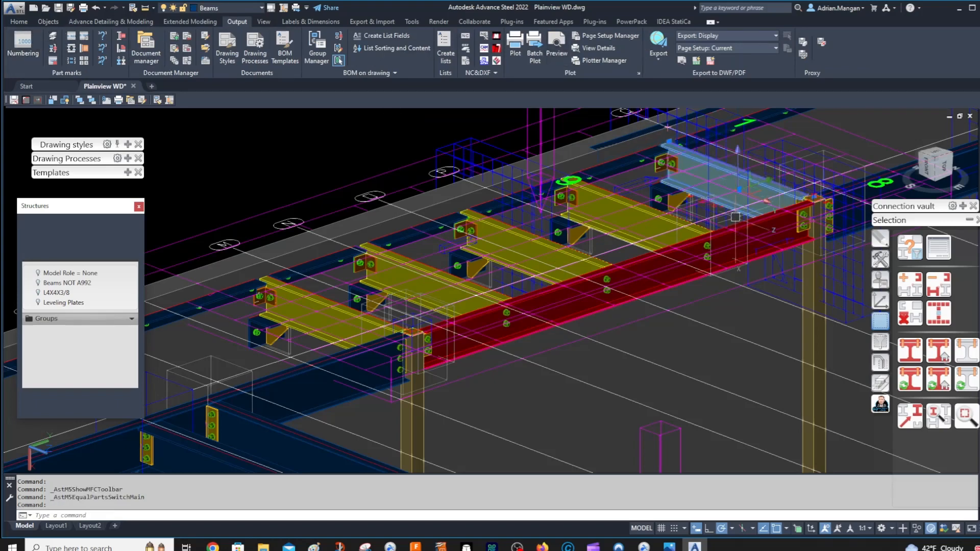
pyautogui.scroll(2, 723, 239)
pyautogui.click(669, 231)
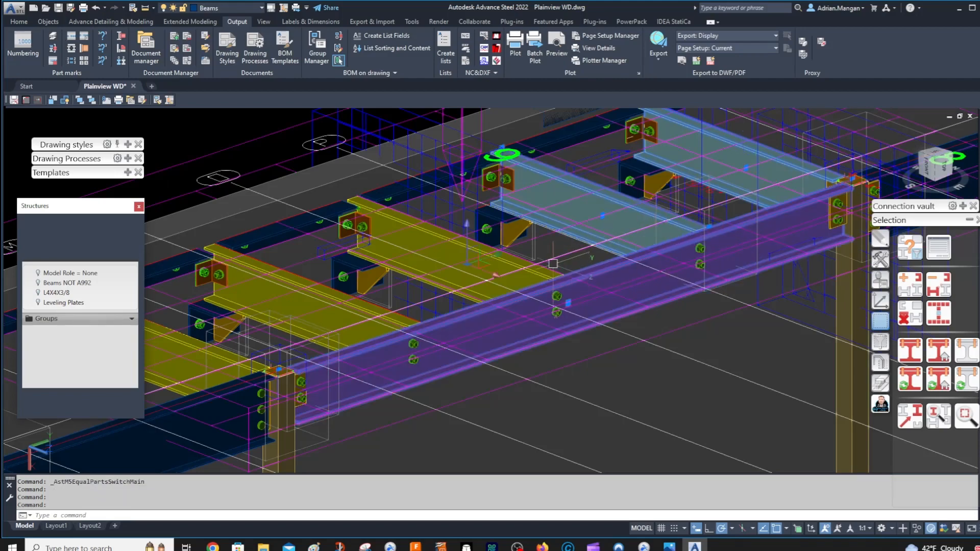
pyautogui.click(533, 272)
pyautogui.click(341, 323)
pyautogui.moveTo(229, 351); pyautogui.dragTo(368, 302, button='middle')
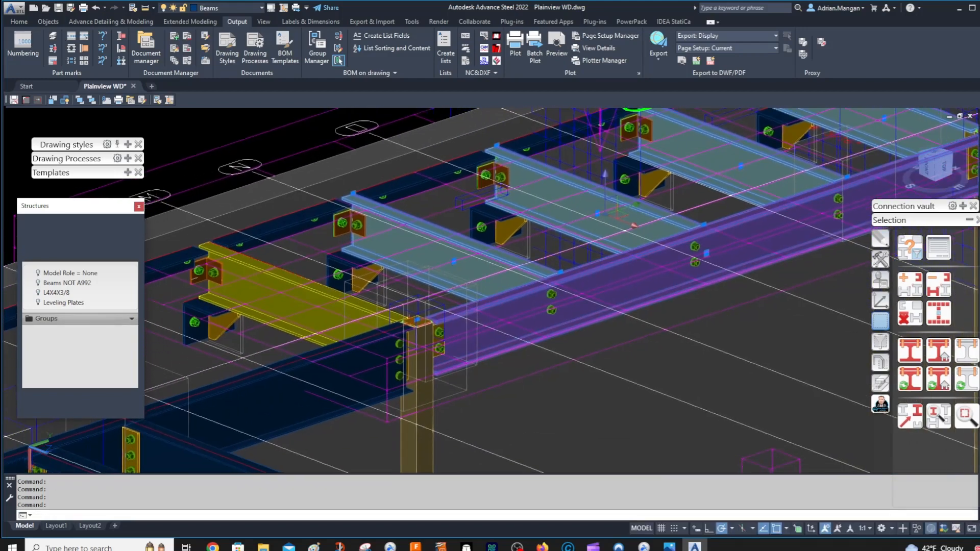
pyautogui.click(325, 319)
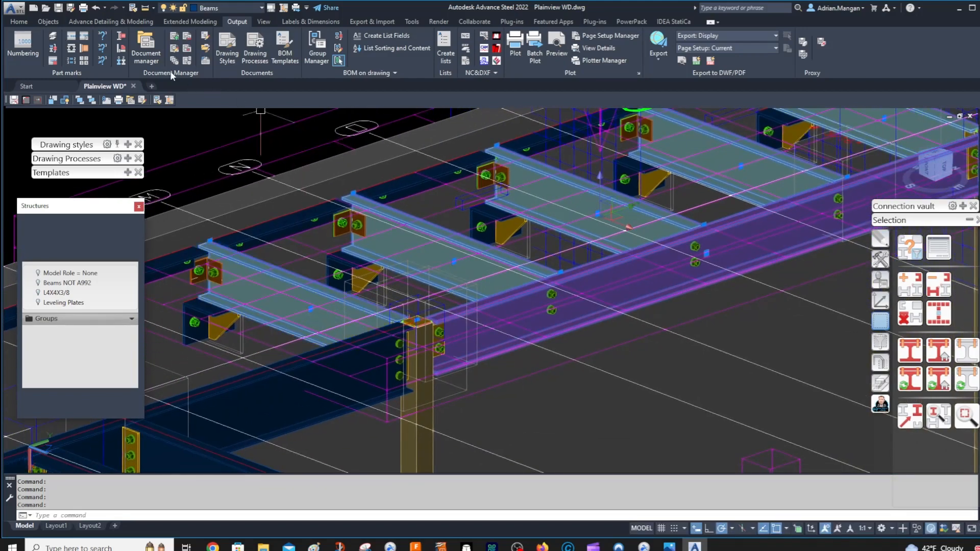
pyautogui.click(71, 38)
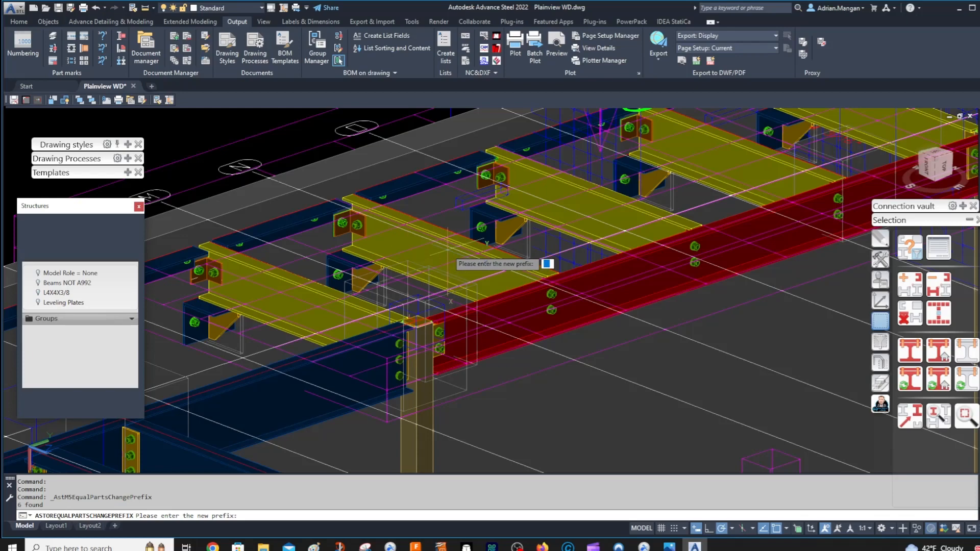
pyautogui.write('FRP')
pyautogui.press('Return')
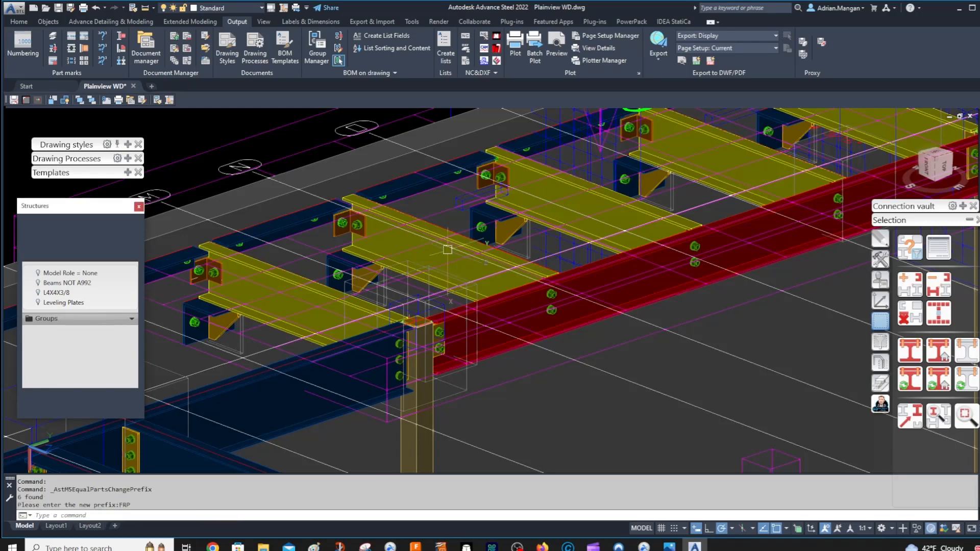
# Switch prefix editing to single parts and set the single part prefix of the same six channels to frp
pyautogui.click(53, 38)
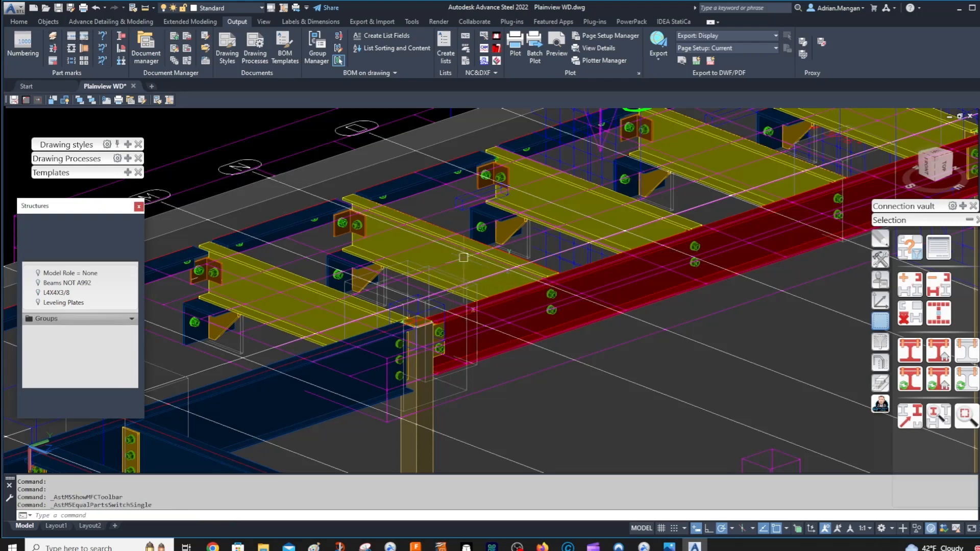
pyautogui.click(472, 265)
pyautogui.click(305, 305)
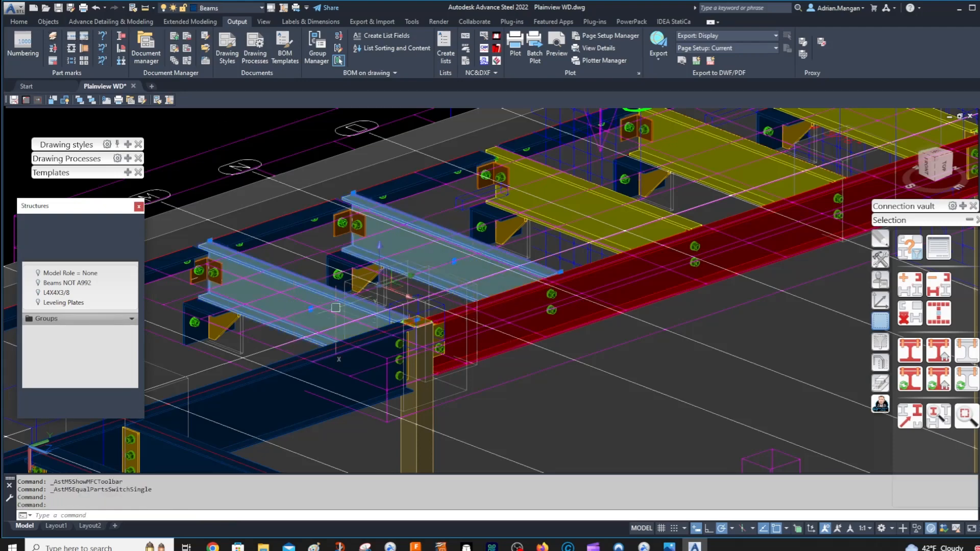
pyautogui.click(520, 296)
pyautogui.click(586, 207)
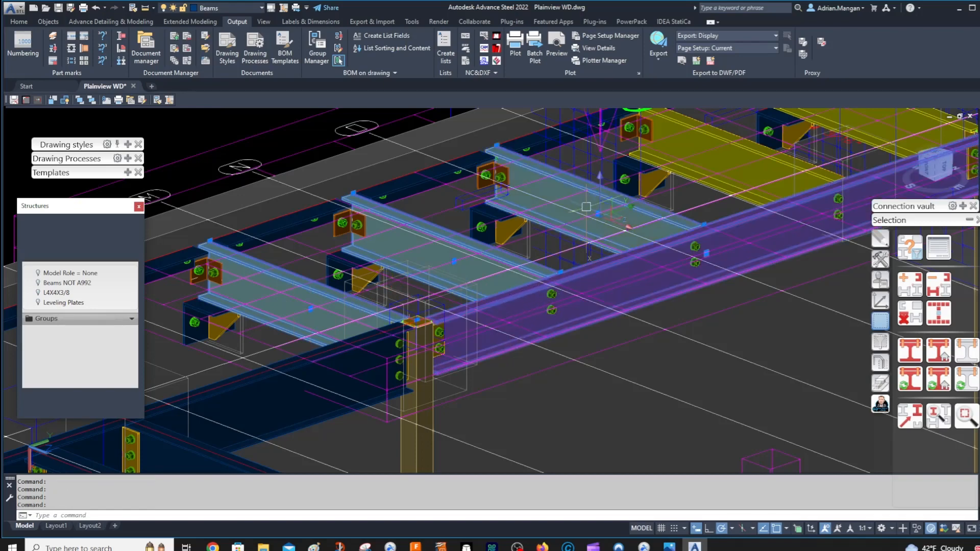
pyautogui.click(725, 153)
pyautogui.moveTo(725, 156); pyautogui.dragTo(650, 222, button='middle')
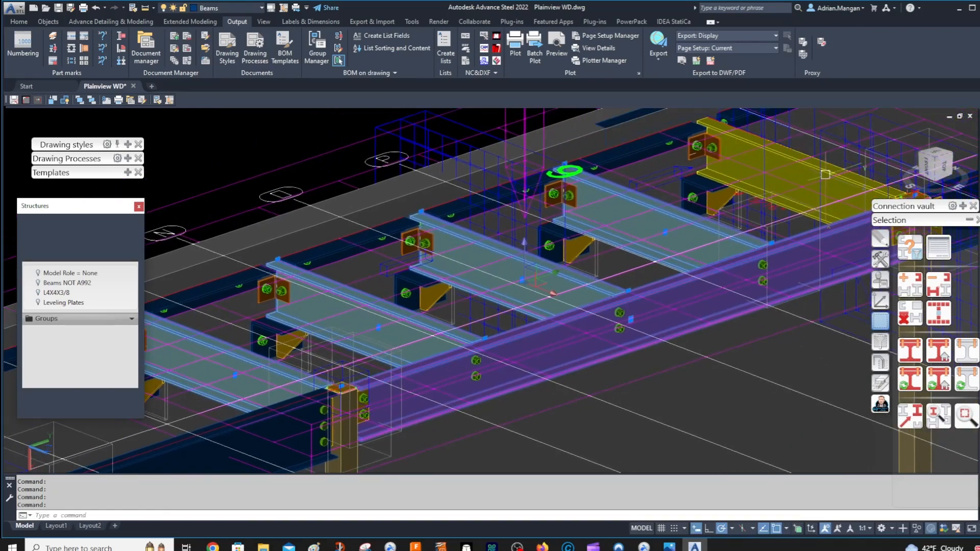
pyautogui.click(795, 176)
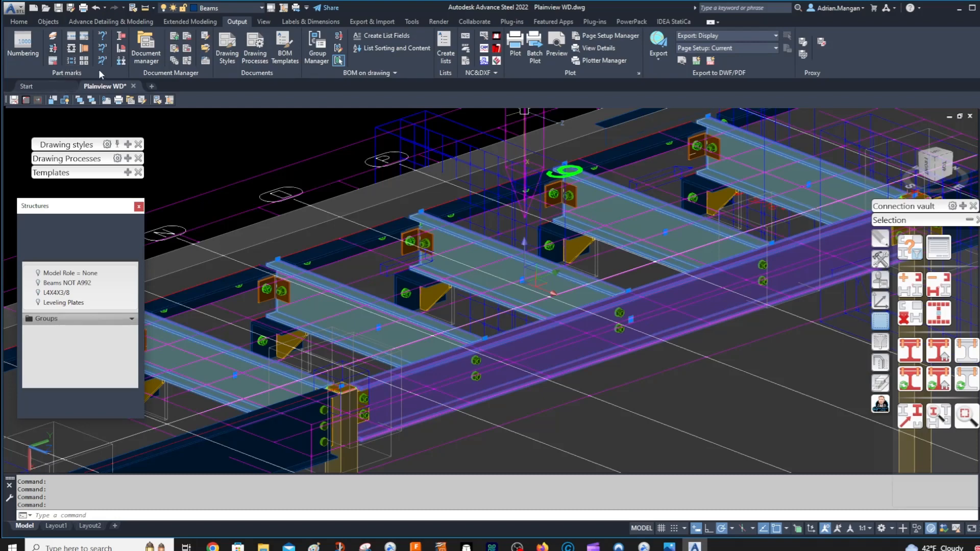
pyautogui.click(71, 38)
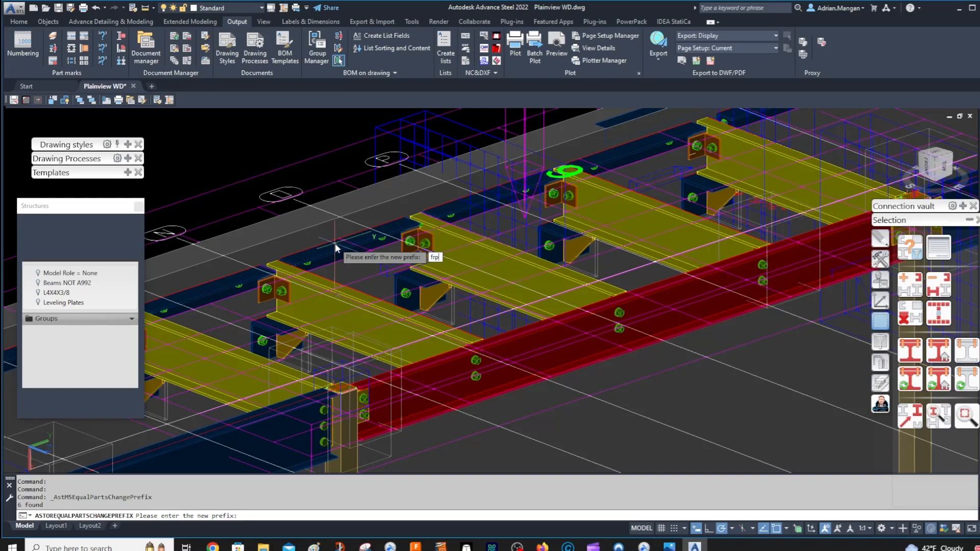
pyautogui.write('frp')
pyautogui.press('Return')
# Select the long edge channel and the five cross channels, and mark the assembly parts and bolts connected to them
pyautogui.scroll(-3, 528, 271)
pyautogui.scroll(2, 528, 271)
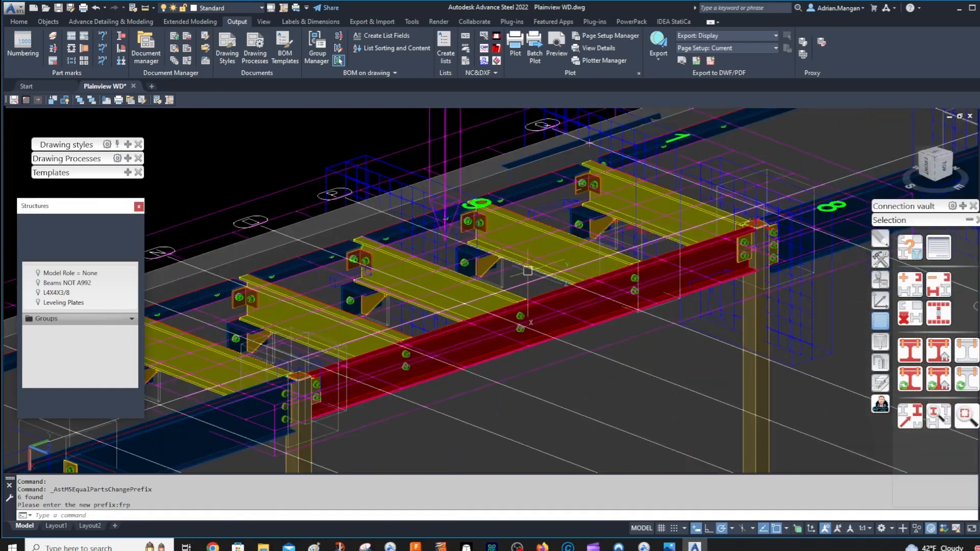
pyautogui.scroll(2, 528, 271)
pyautogui.click(572, 319)
pyautogui.click(592, 269)
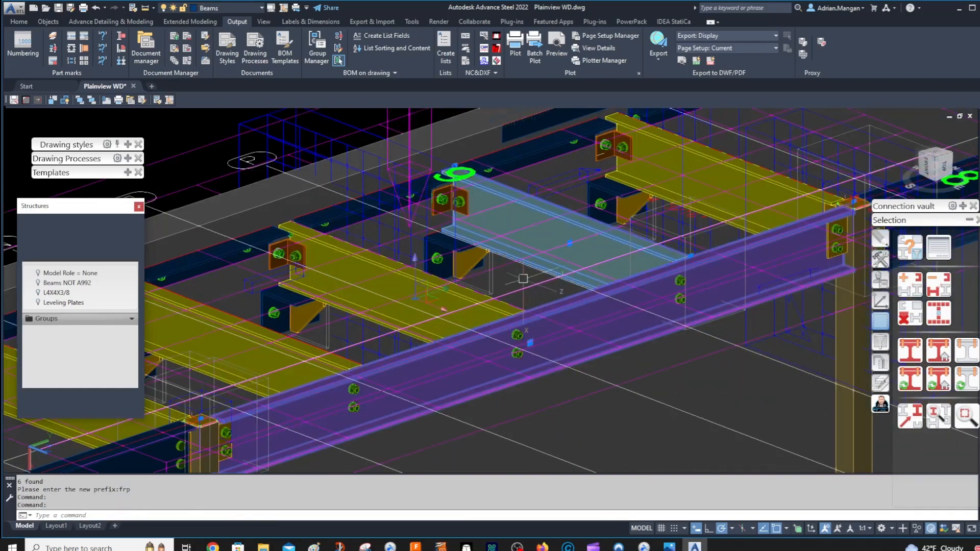
pyautogui.click(403, 292)
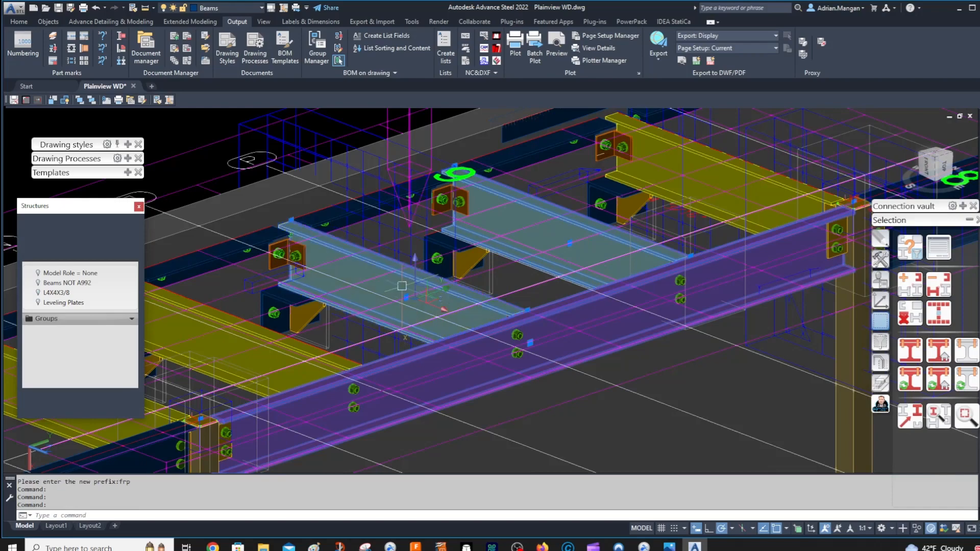
pyautogui.click(725, 174)
pyautogui.scroll(-2, 725, 174)
pyautogui.moveTo(724, 174); pyautogui.dragTo(859, 137, button='middle')
pyautogui.scroll(3, 581, 233)
pyautogui.click(584, 215)
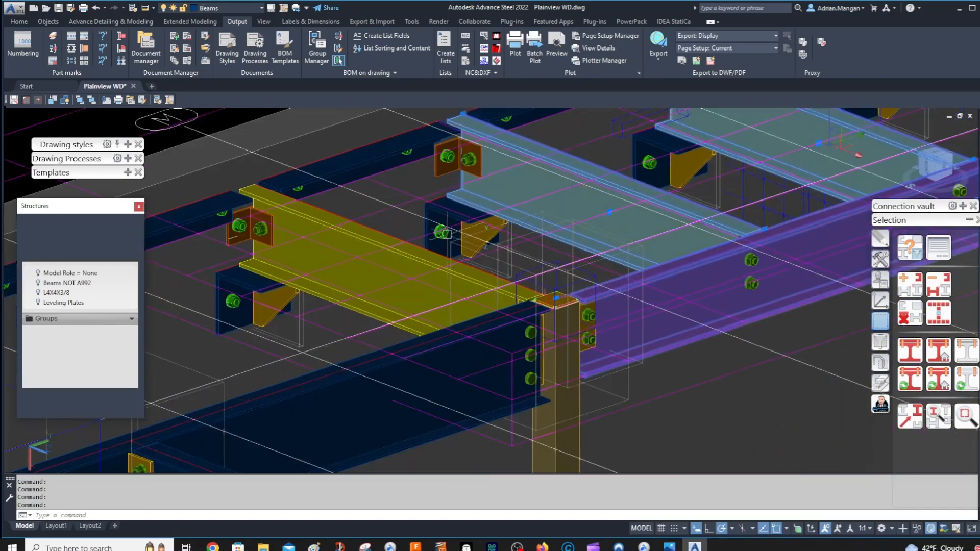
pyautogui.click(415, 263)
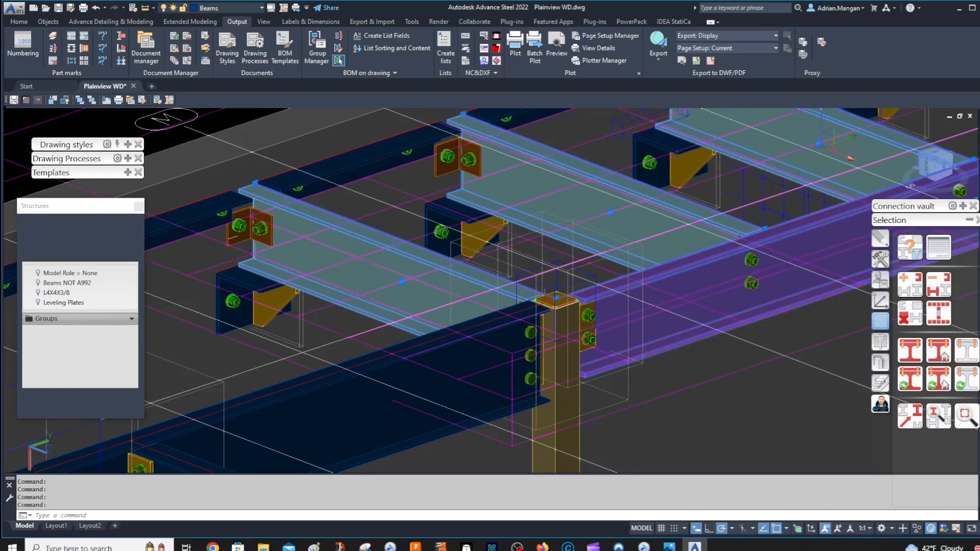
pyautogui.click(944, 384)
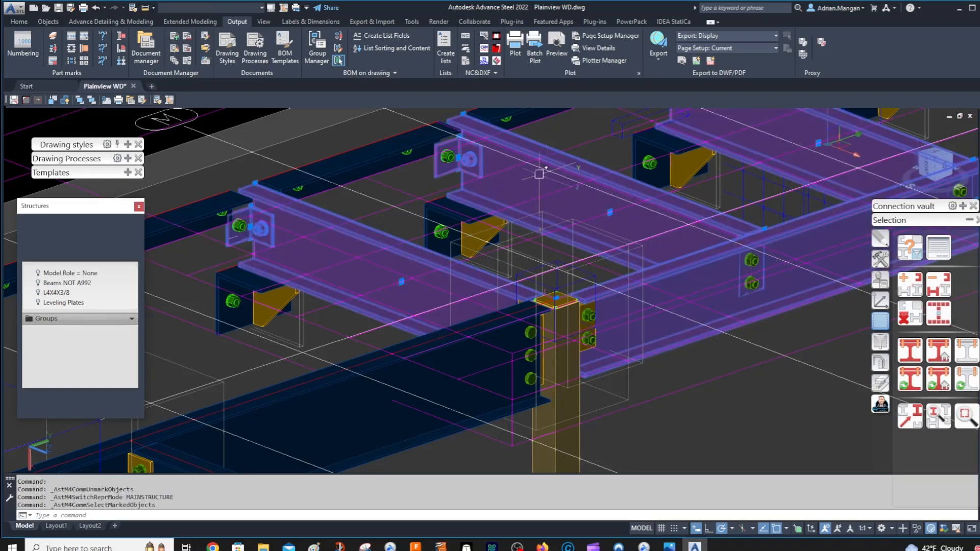
# Check the single part and assembly prefixes in the naming properties of one cross channel
pyautogui.press('Escape')
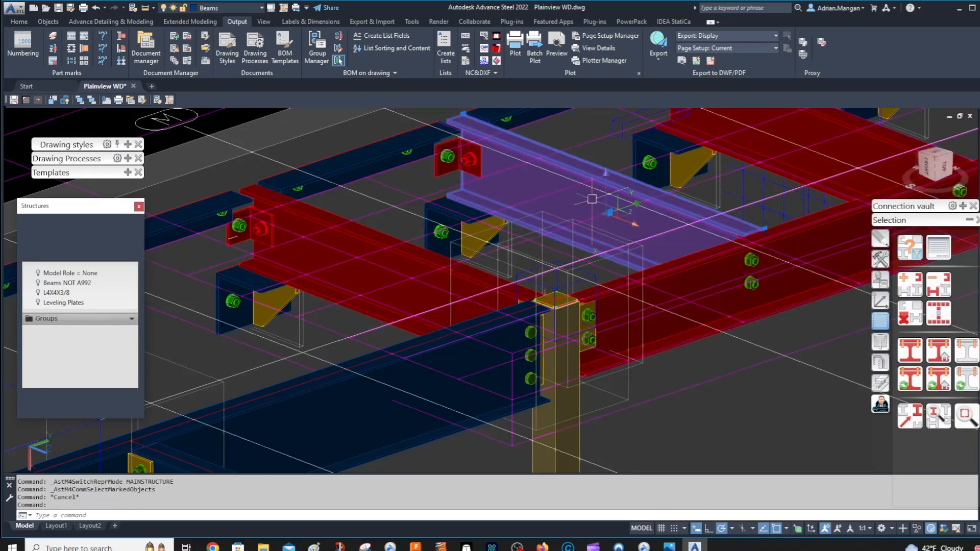
pyautogui.doubleClick(592, 199)
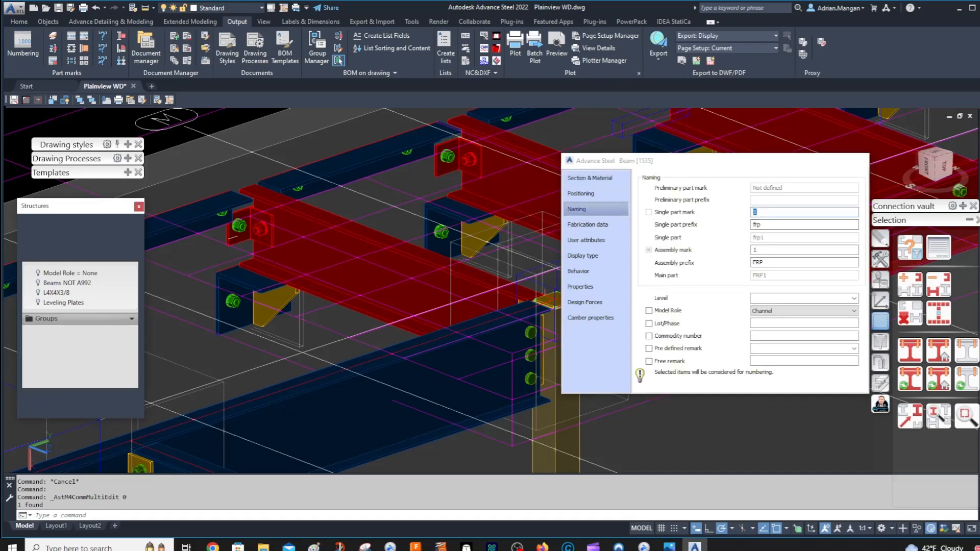
pyautogui.click(861, 160)
# Select all the marked channel assembly objects and run Numbering on them with the existing settings
pyautogui.scroll(-5, 857, 168)
pyautogui.click(935, 316)
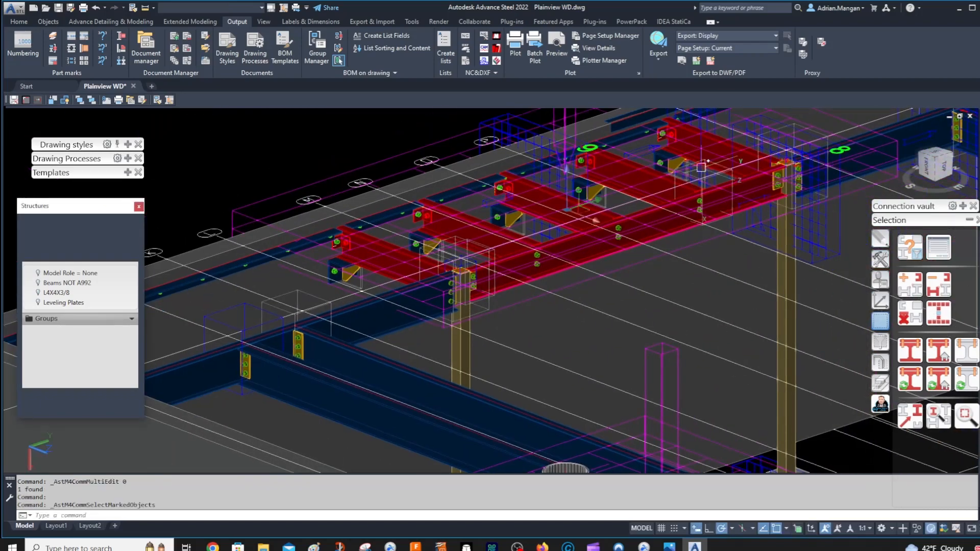
pyautogui.scroll(4, 671, 173)
pyautogui.scroll(-7, 638, 193)
pyautogui.moveTo(637, 194); pyautogui.dragTo(605, 209, button='middle')
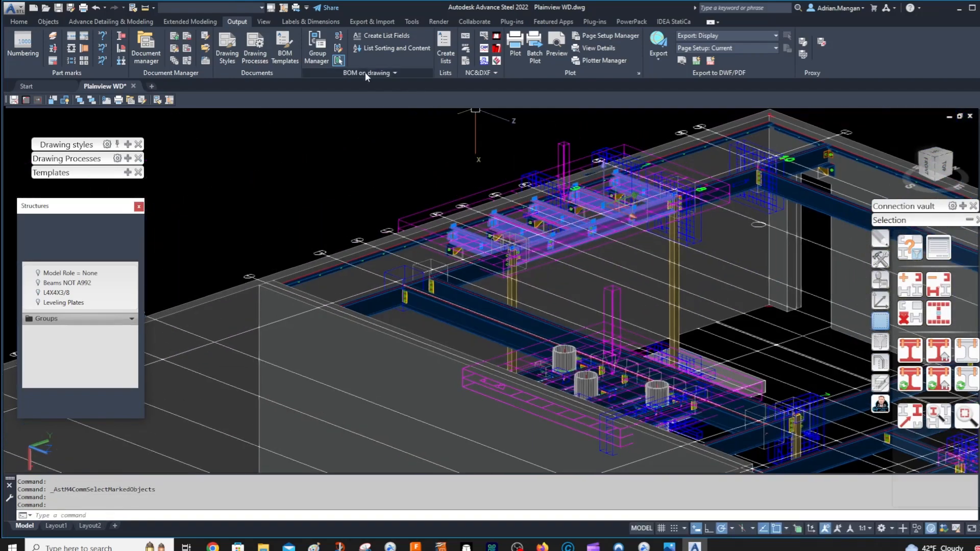
pyautogui.click(20, 51)
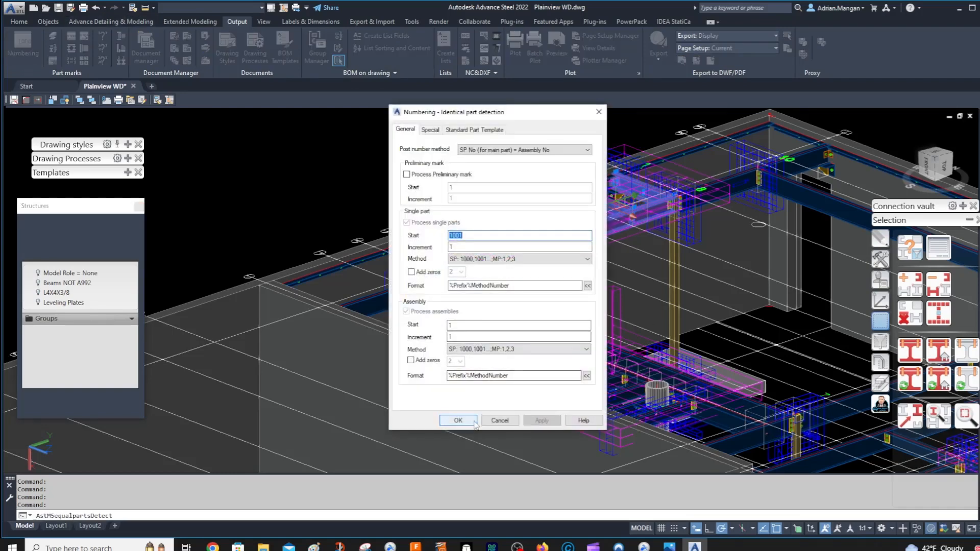
pyautogui.click(460, 424)
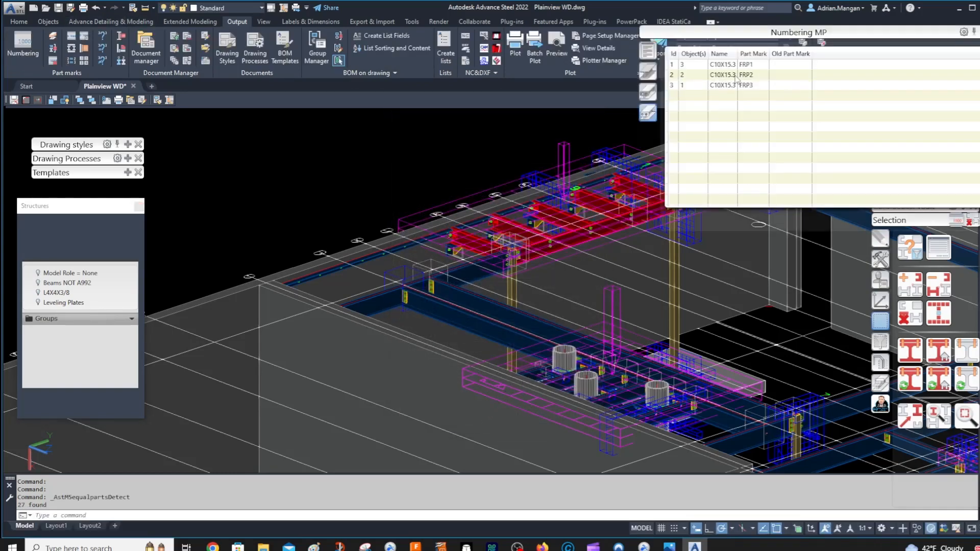
# Review the assembly numbering results by highlighting the listed FRP-marked channels in the model, and close the results window
pyautogui.click(701, 66)
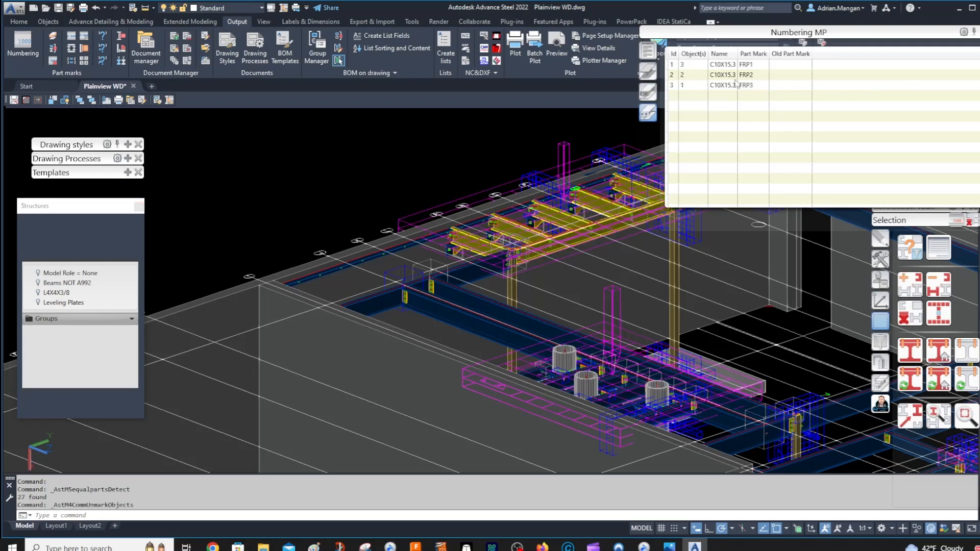
pyautogui.click(691, 86)
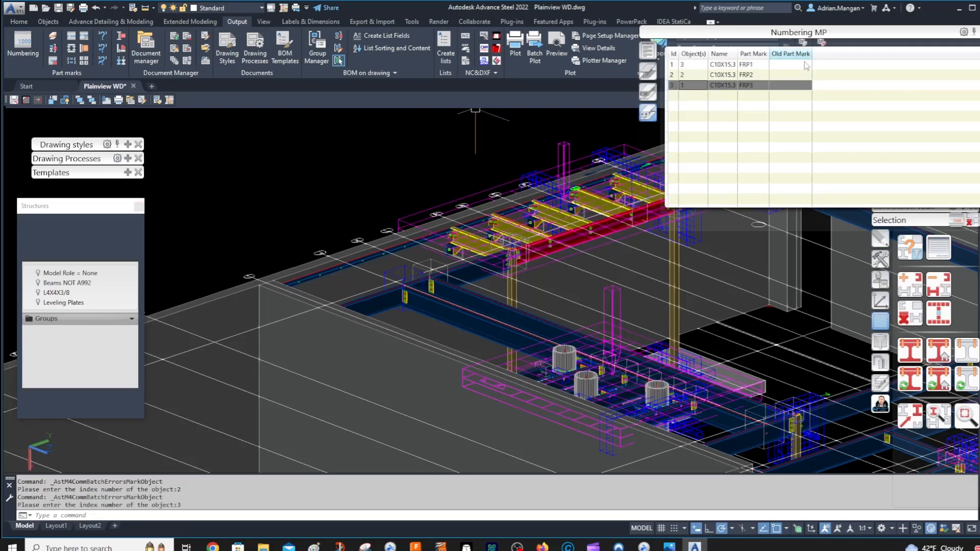
pyautogui.moveTo(925, 36); pyautogui.dragTo(829, 62)
pyautogui.click(824, 58)
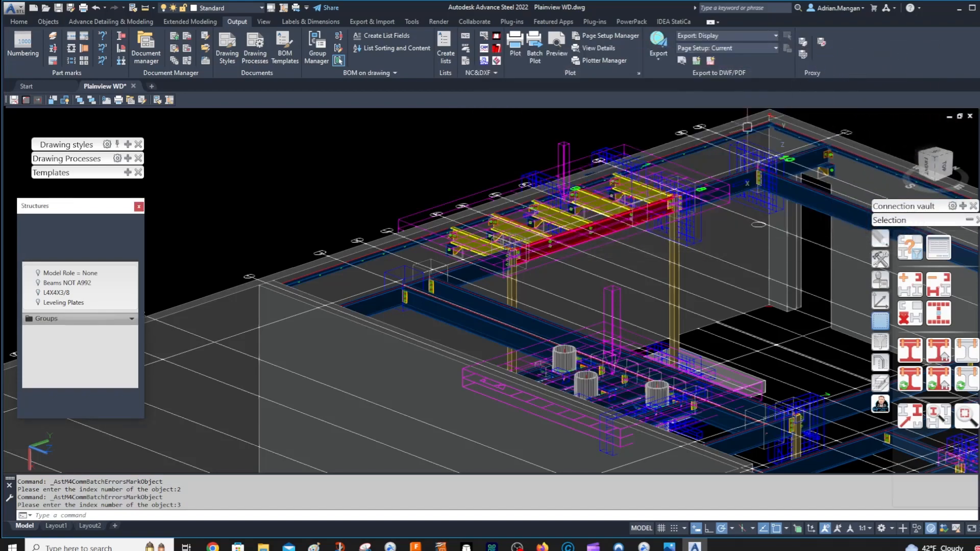
# Check the part marks, prefixes and model role in the naming properties of the long edge channel
pyautogui.scroll(6, 590, 238)
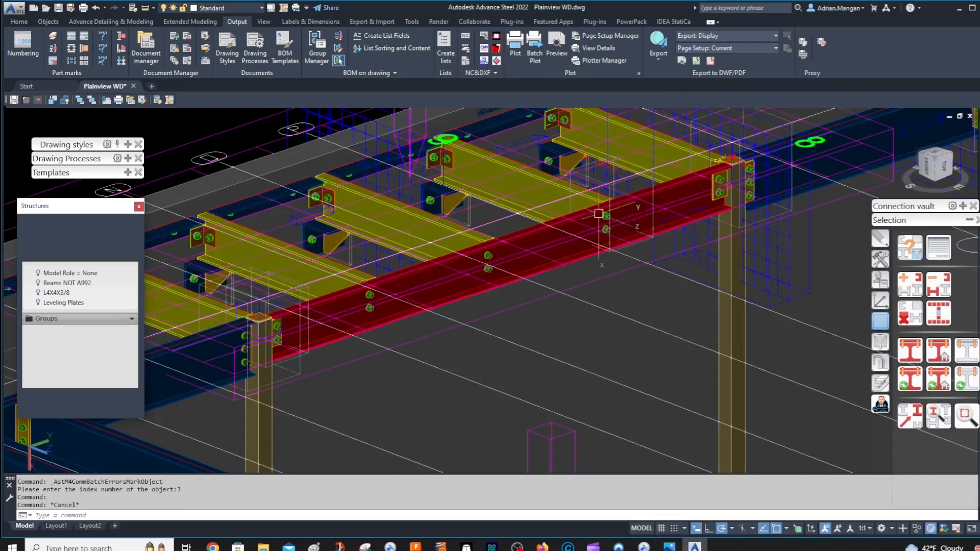
pyautogui.scroll(4, 610, 204)
pyautogui.doubleClick(617, 187)
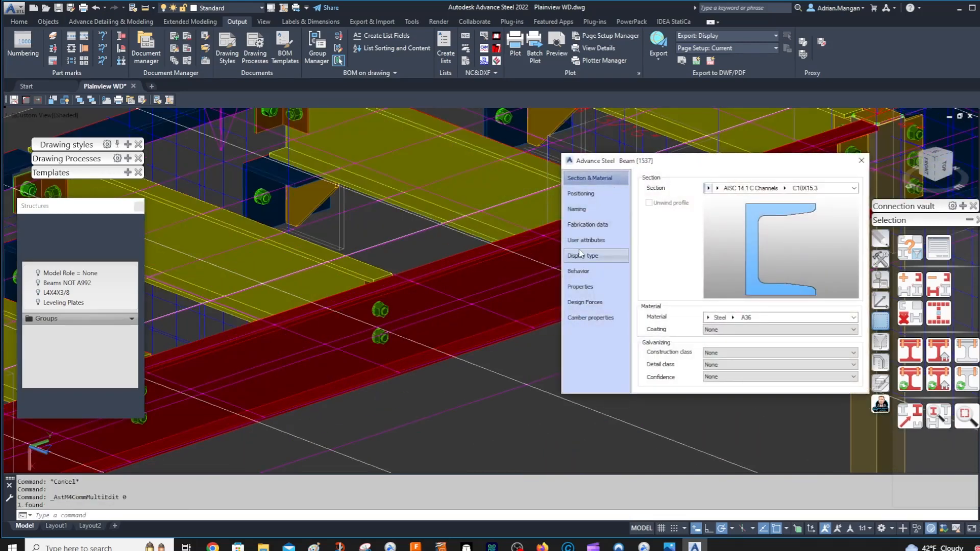
pyautogui.click(577, 208)
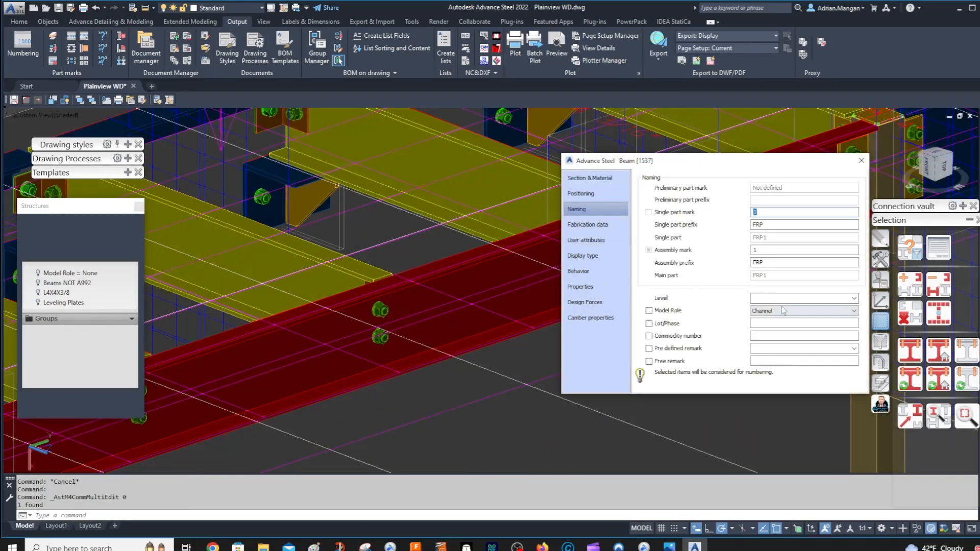
pyautogui.click(861, 160)
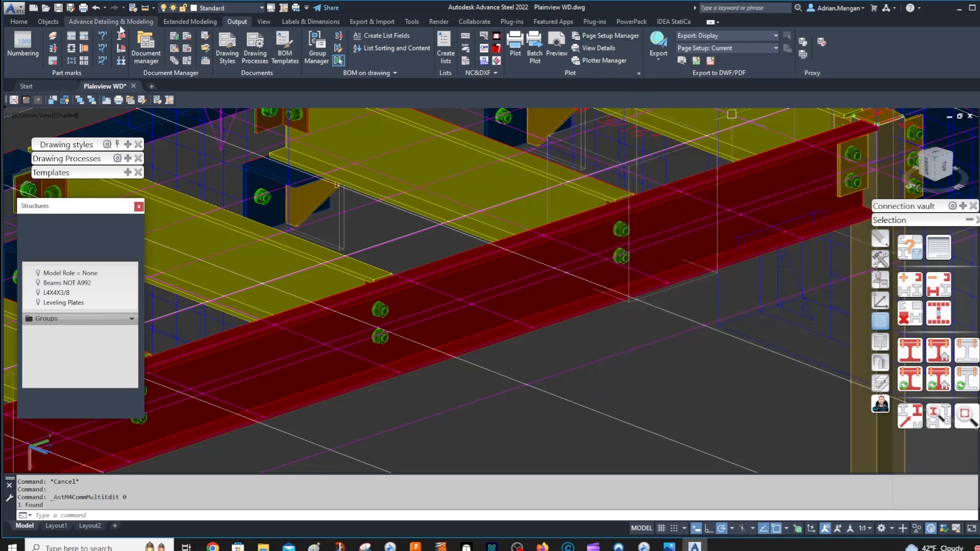
# Create a new model role named FRP in Management Tools, assign it to the group All straight linear & planar elements, and reload the database
pyautogui.click(21, 22)
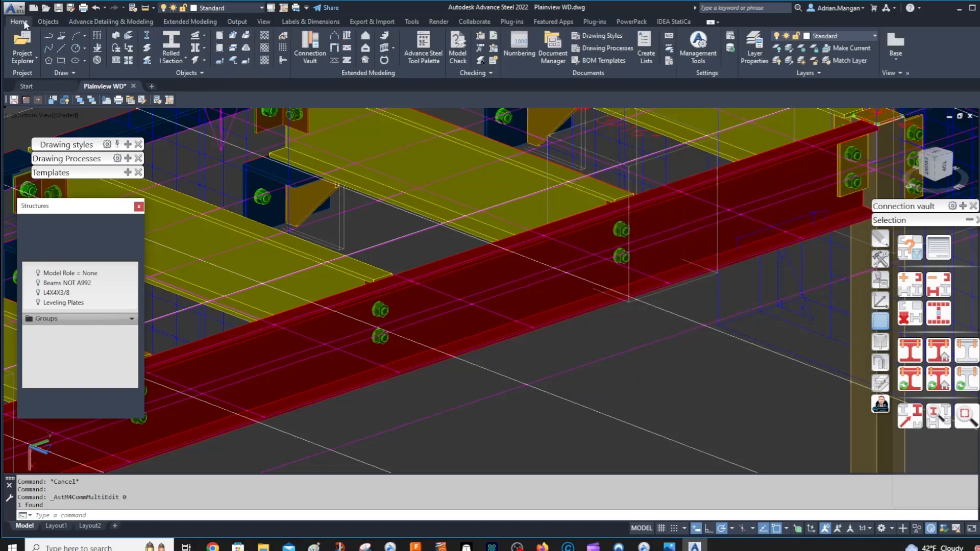
pyautogui.click(702, 46)
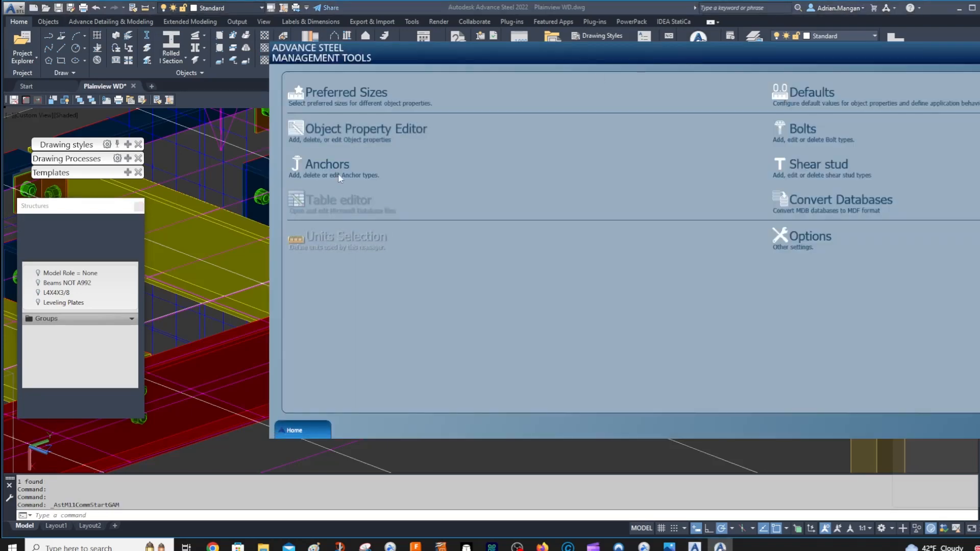
pyautogui.click(337, 134)
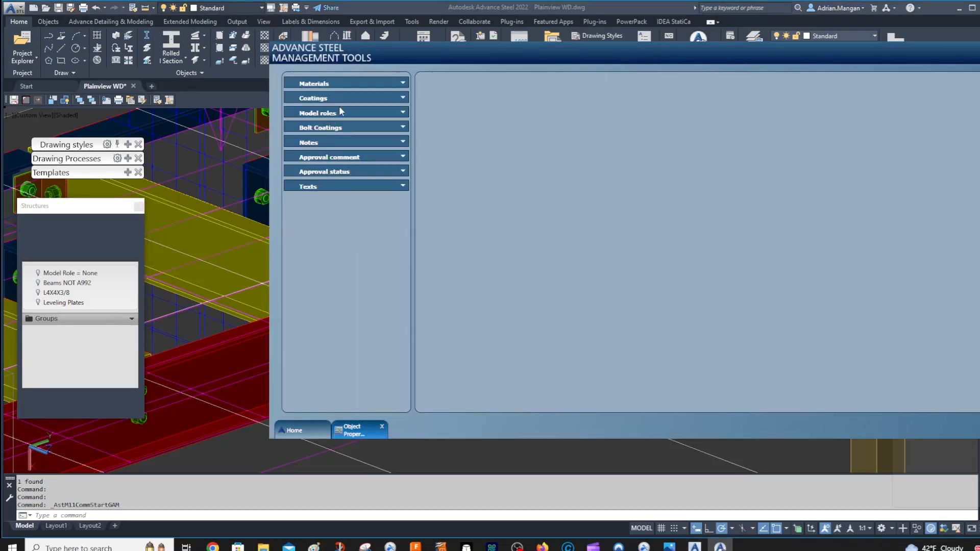
pyautogui.click(398, 114)
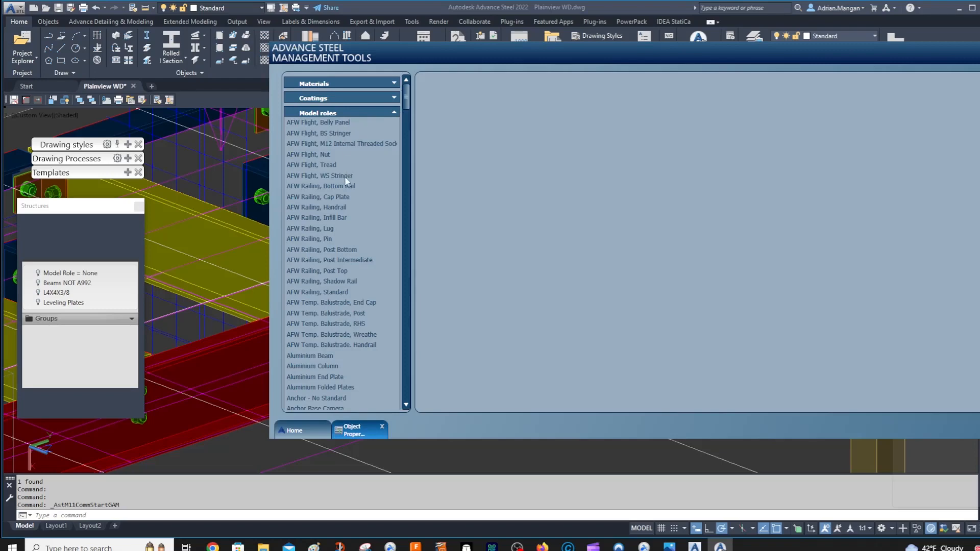
pyautogui.scroll(-7, 329, 350)
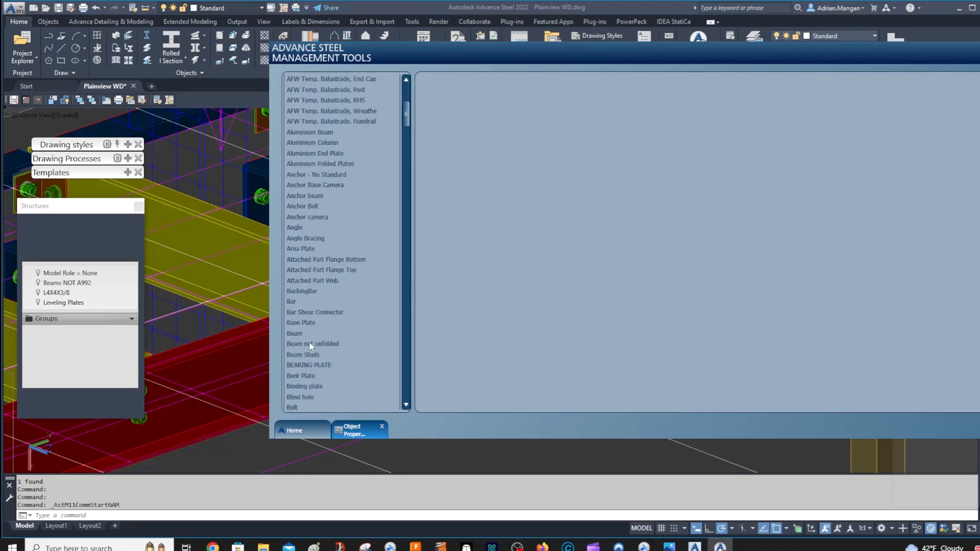
pyautogui.click(301, 334)
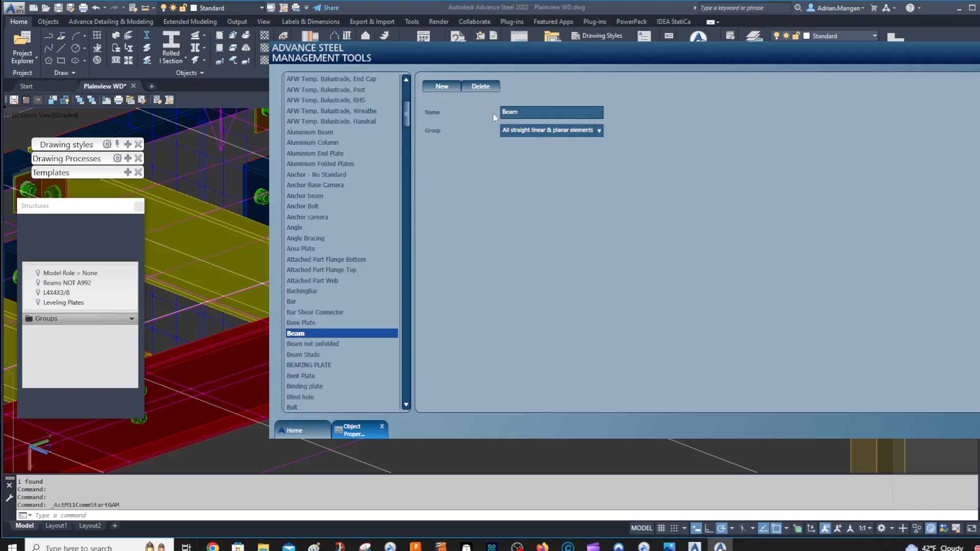
pyautogui.click(439, 87)
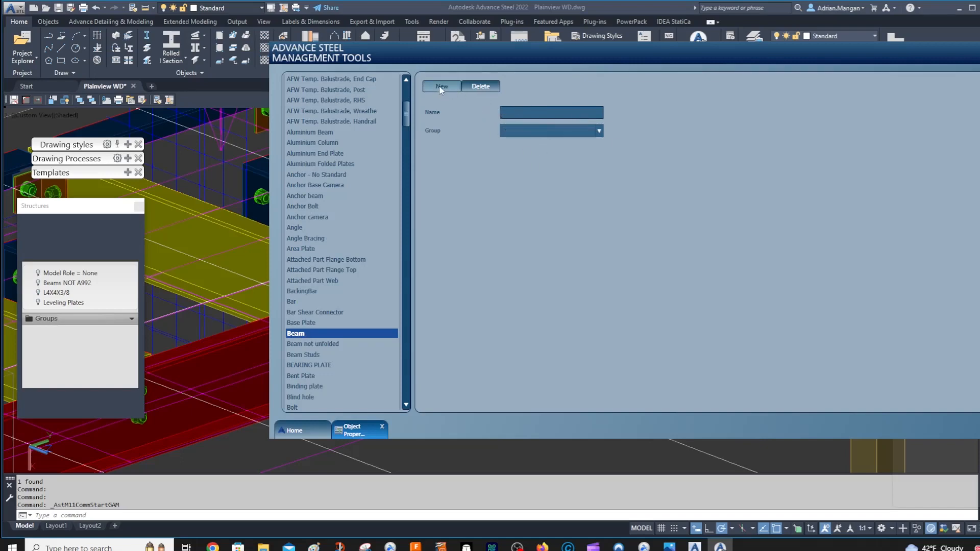
pyautogui.click(600, 131)
pyautogui.click(556, 186)
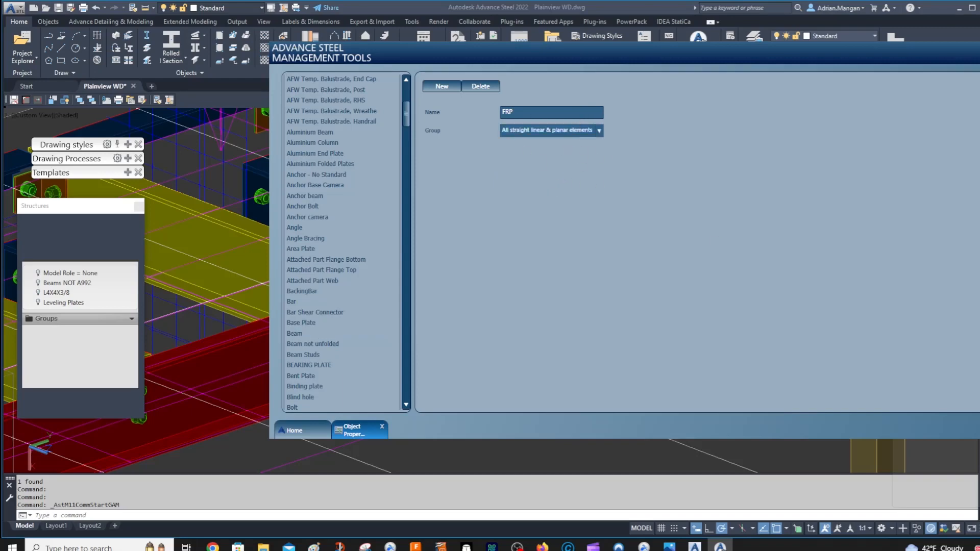
pyautogui.hotkey('alt', 'F4')
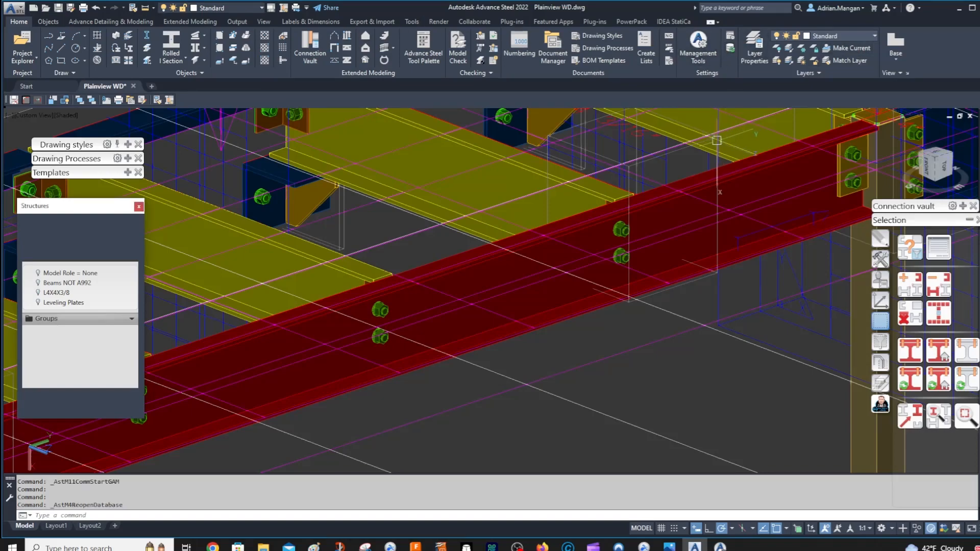
# Copy the long edge channel to the empty space beyond the outer edge of the building
pyautogui.scroll(-5, 642, 217)
pyautogui.scroll(-3, 641, 217)
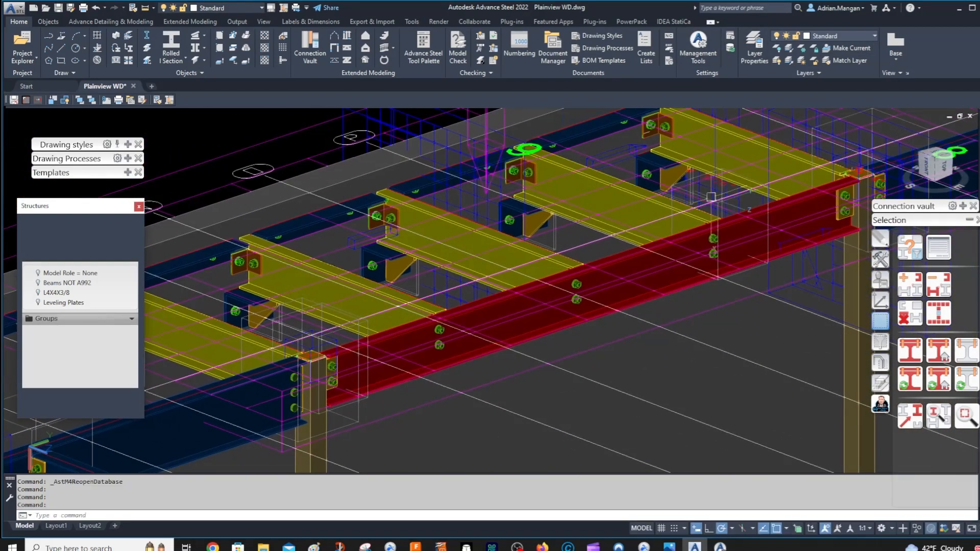
pyautogui.scroll(-4, 709, 215)
pyautogui.moveTo(710, 216); pyautogui.dragTo(703, 230, button='middle')
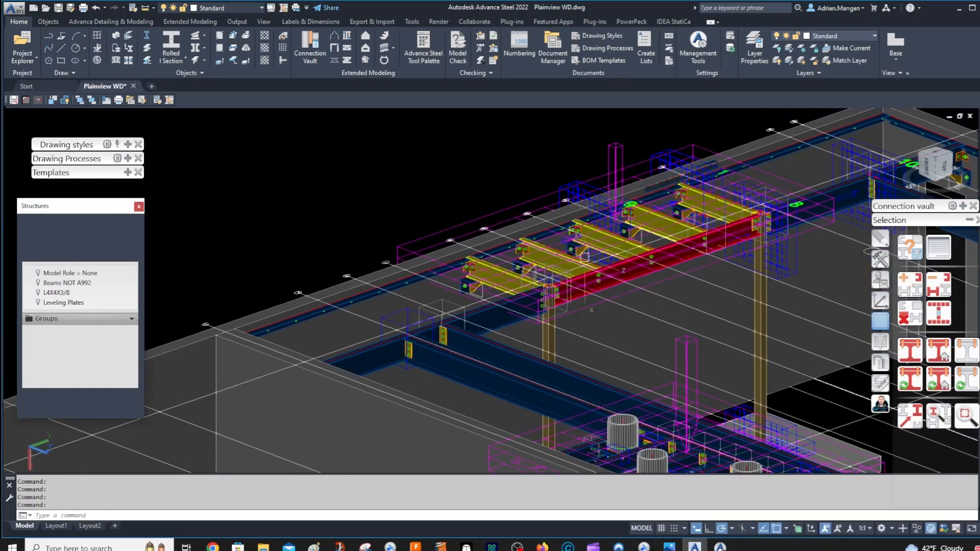
pyautogui.scroll(5, 585, 278)
pyautogui.scroll(2, 633, 281)
pyautogui.scroll(2, 639, 272)
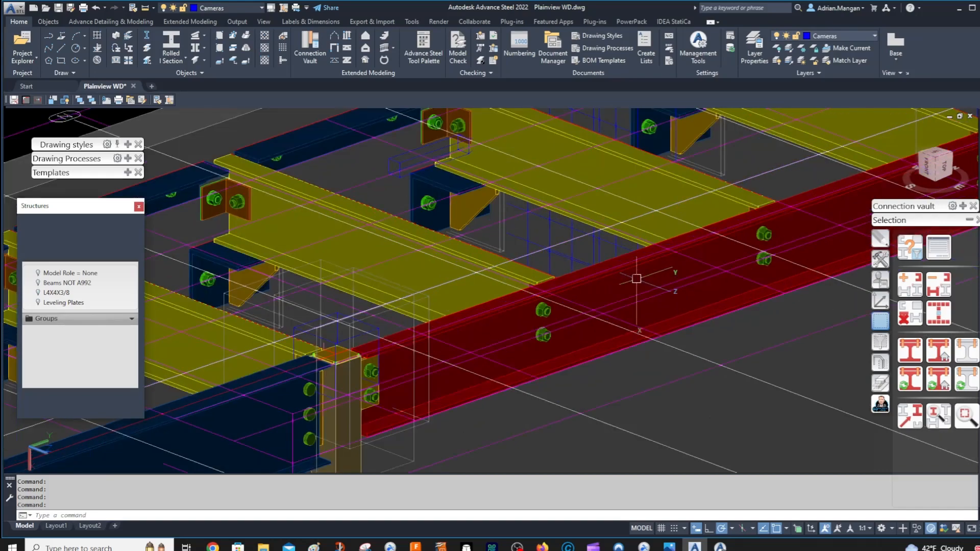
pyautogui.click(639, 275)
pyautogui.rightClick(642, 276)
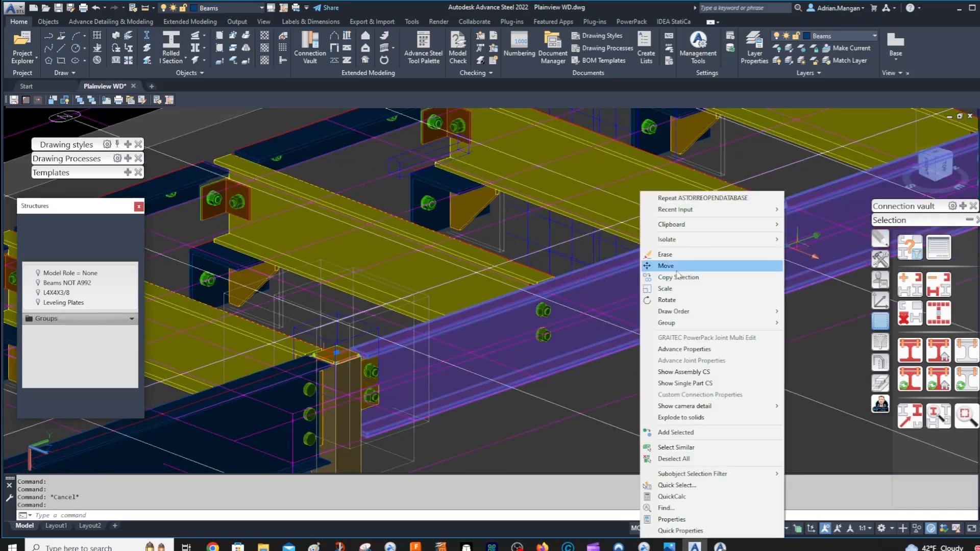
pyautogui.click(677, 277)
pyautogui.scroll(-10, 587, 245)
pyautogui.click(564, 230)
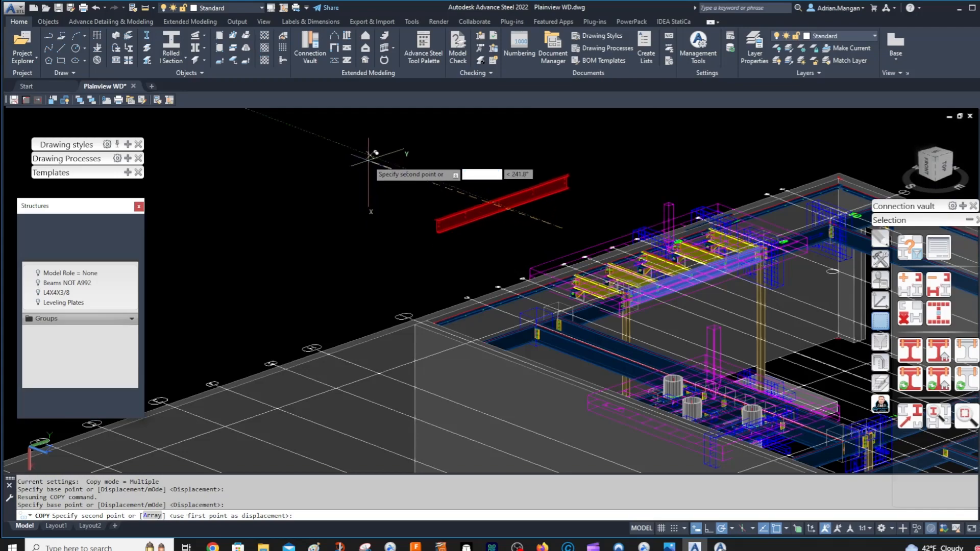
pyautogui.click(373, 161)
pyautogui.press('Escape')
# Set the copied channel's model role to FRP in its naming properties
pyautogui.scroll(3, 503, 204)
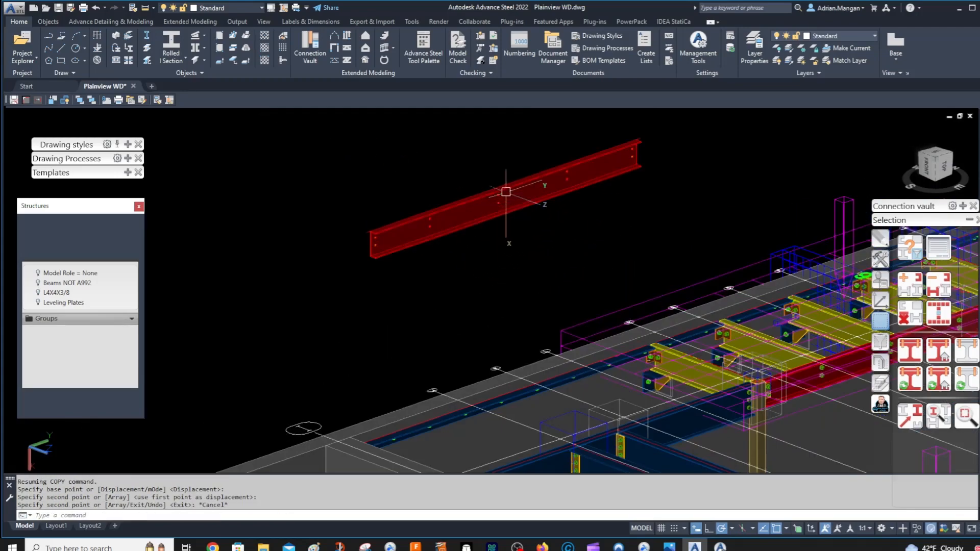
pyautogui.doubleClick(505, 192)
pyautogui.click(579, 209)
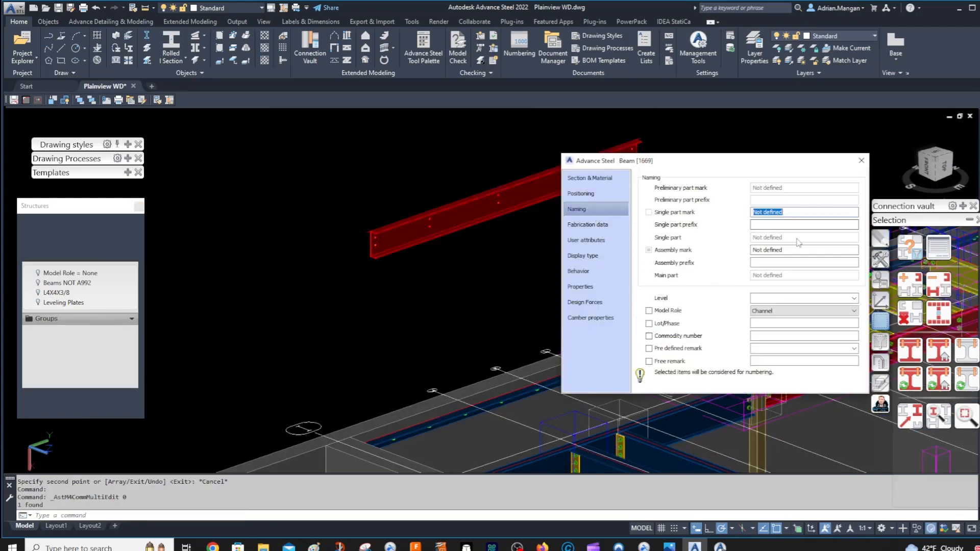
pyautogui.click(798, 311)
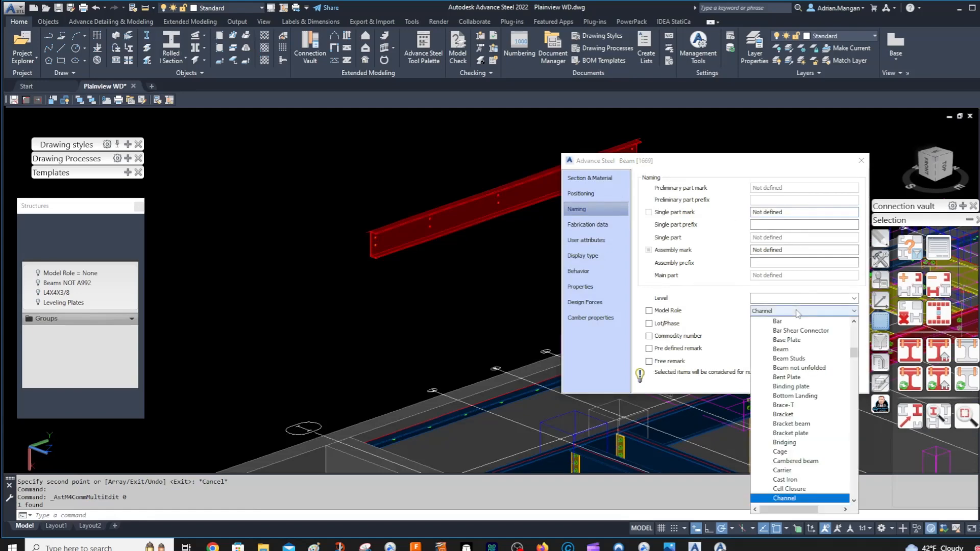
pyautogui.click(793, 394)
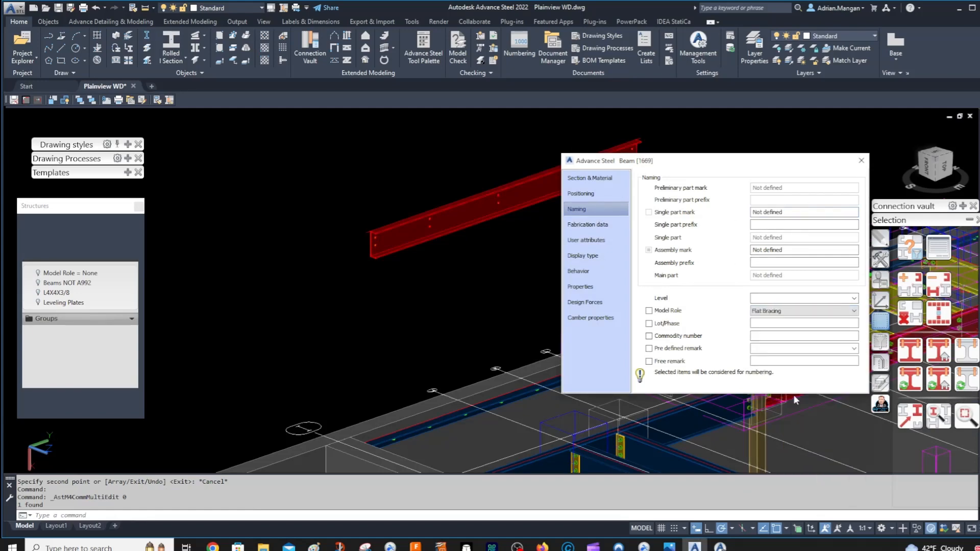
pyautogui.press('Down')
pyautogui.click(861, 160)
# Unmark the highlighted objects, and run Numbering on the copied channel alone with the existing settings
pyautogui.scroll(-2, 689, 203)
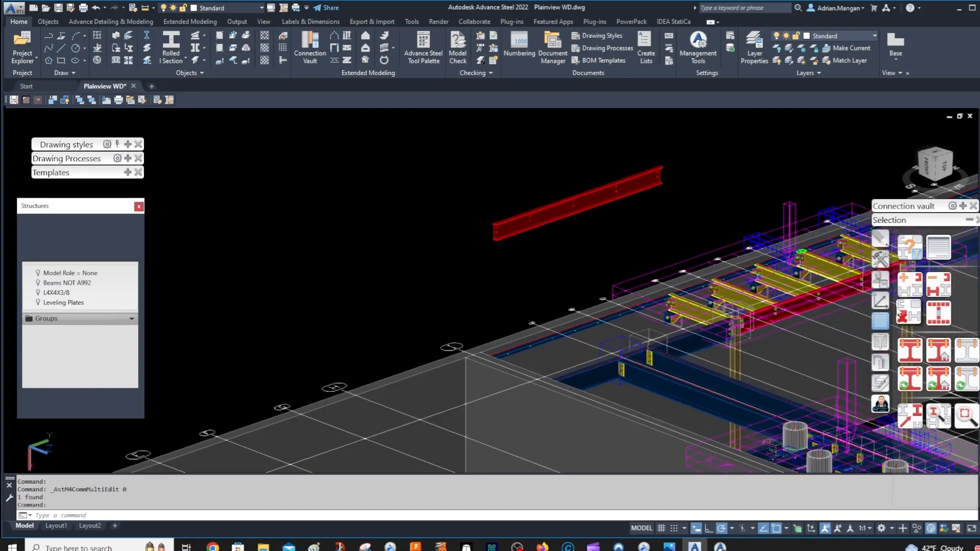
pyautogui.scroll(3, 592, 175)
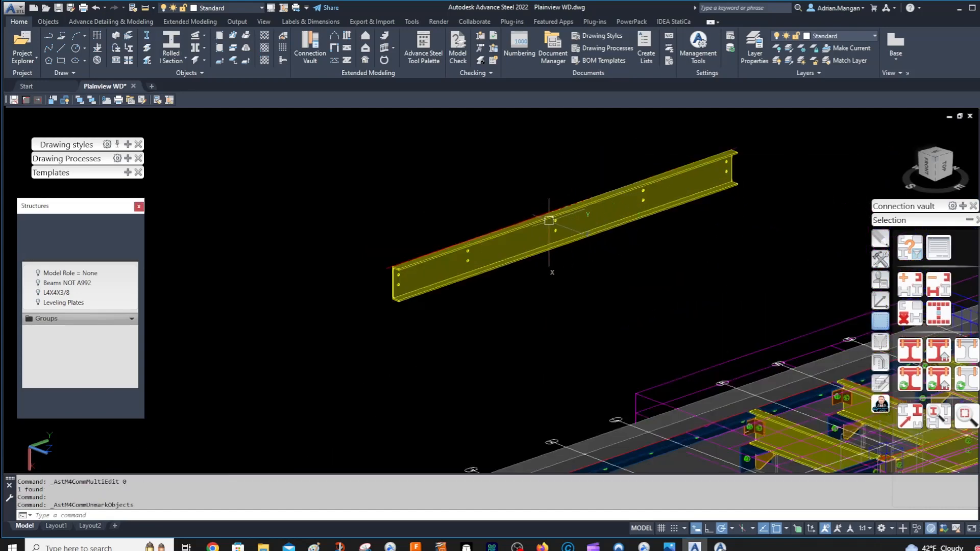
pyautogui.click(573, 218)
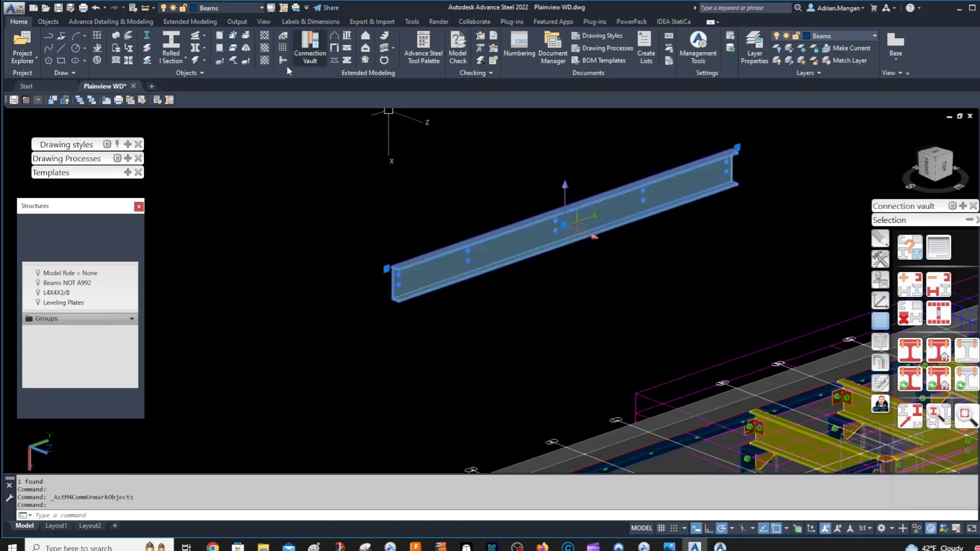
pyautogui.click(519, 47)
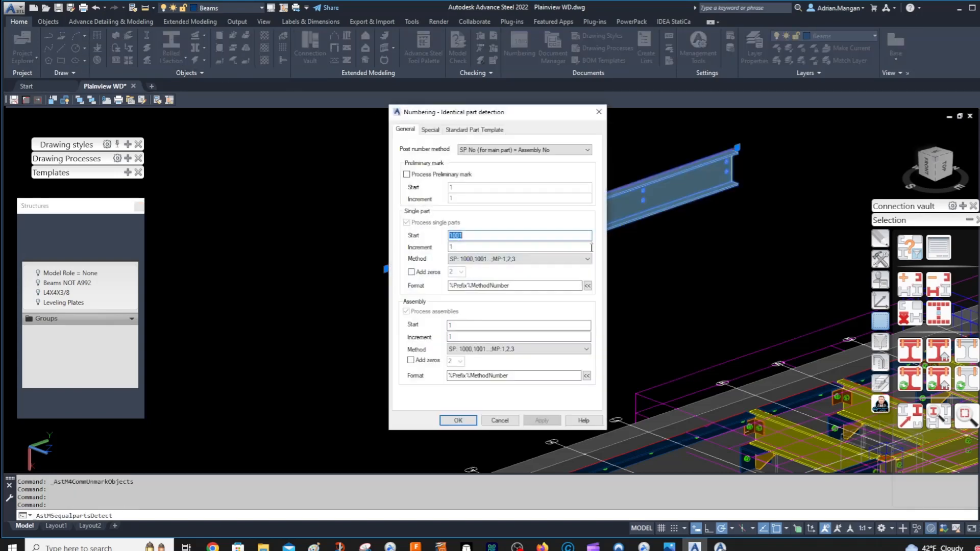
pyautogui.click(458, 421)
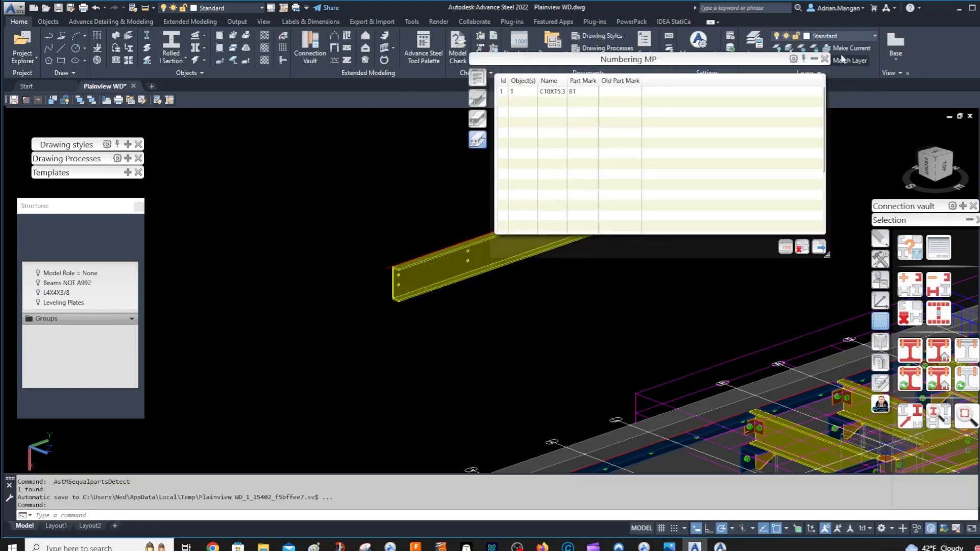
pyautogui.click(825, 59)
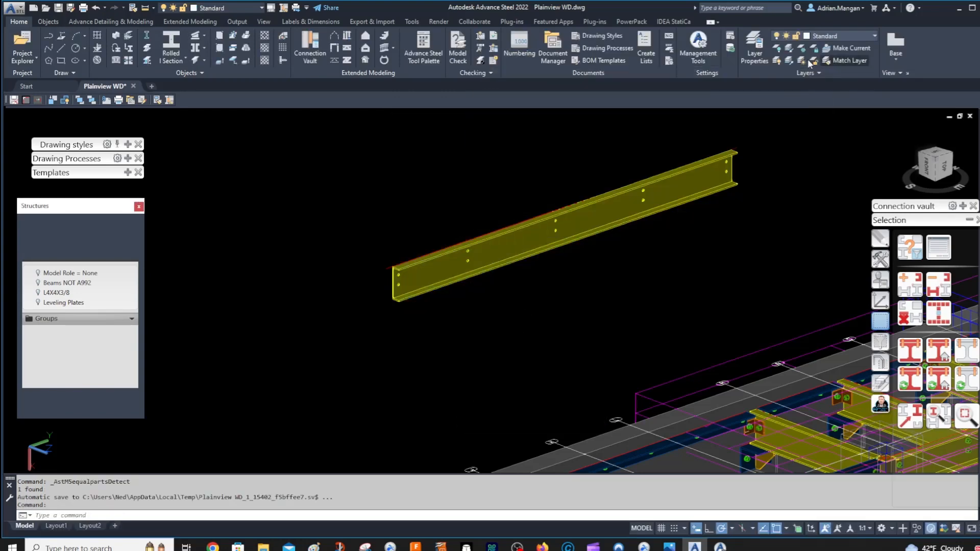
# Undo the numbering of the copied channel and check its naming properties
pyautogui.click(96, 7)
pyautogui.click(95, 8)
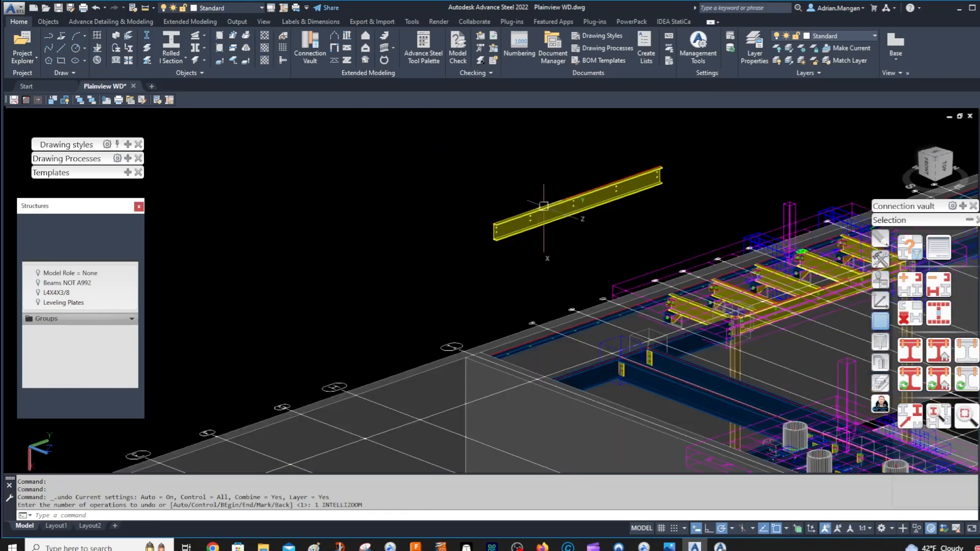
pyautogui.doubleClick(539, 223)
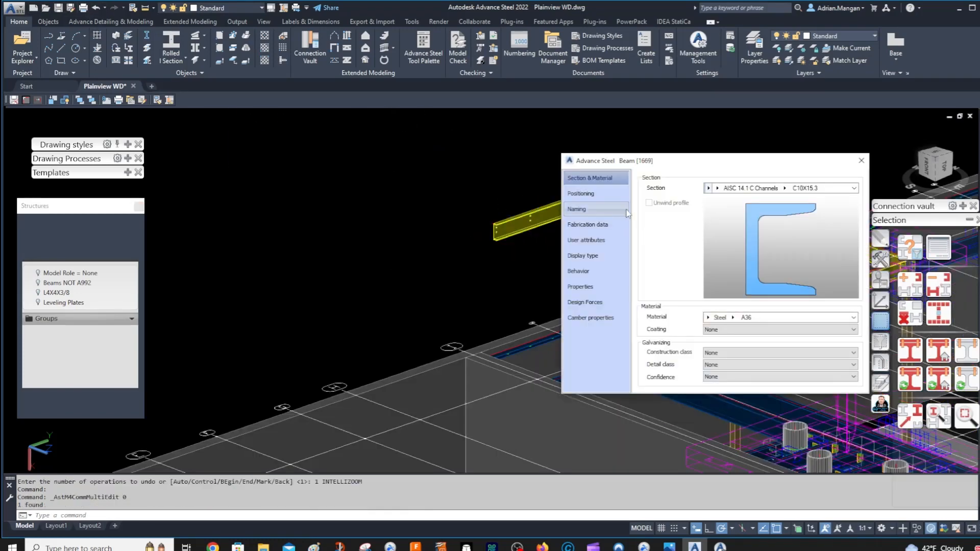
pyautogui.click(578, 209)
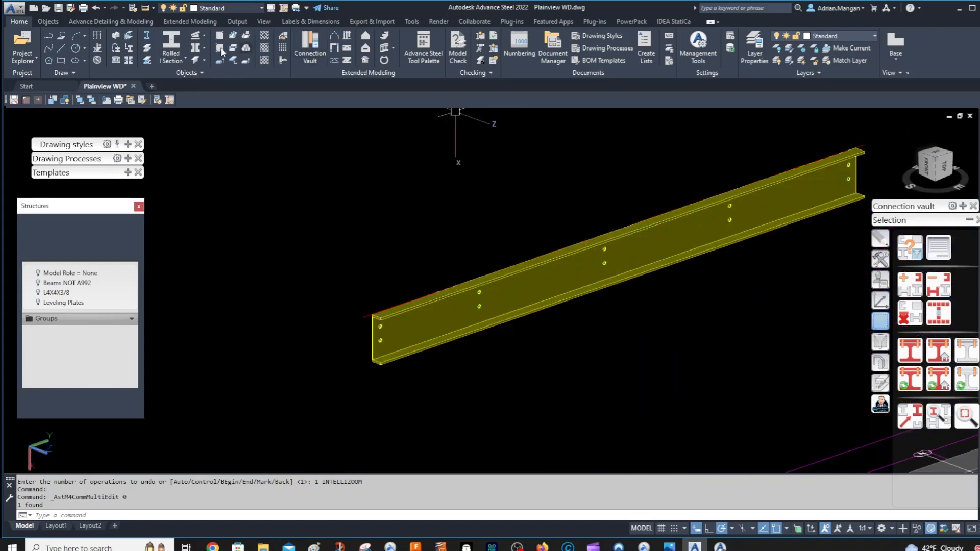
pyautogui.click(237, 21)
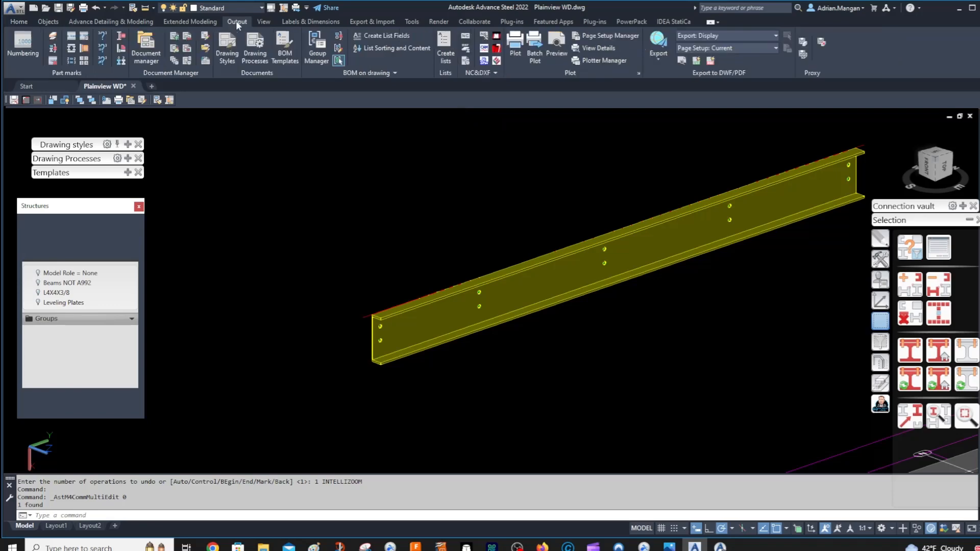
pyautogui.click(88, 34)
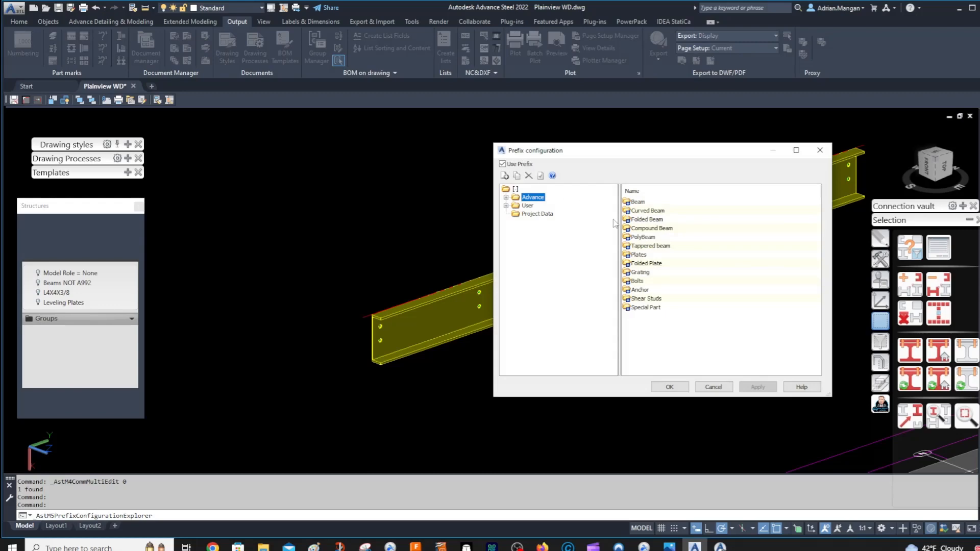
pyautogui.click(506, 205)
pyautogui.click(525, 206)
pyautogui.click(516, 214)
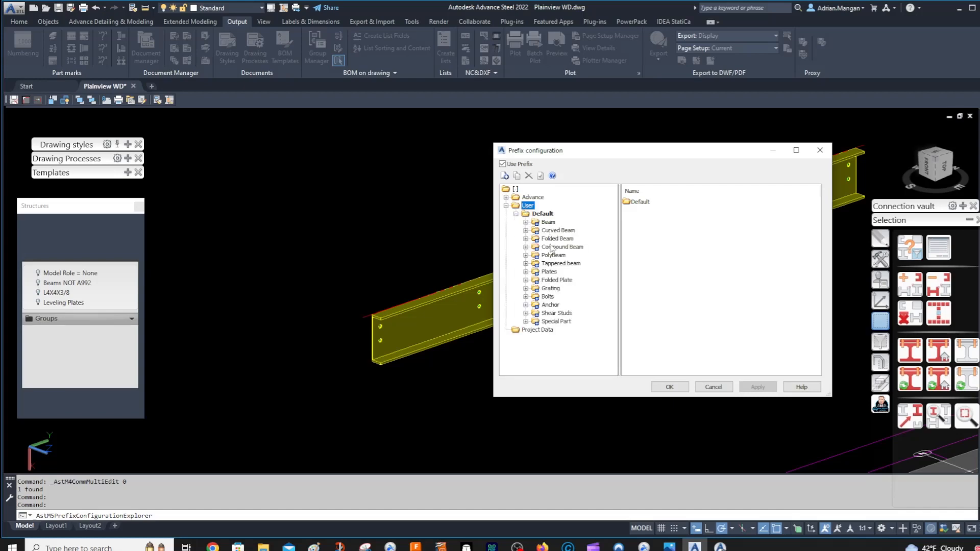
pyautogui.click(525, 223)
pyautogui.click(535, 231)
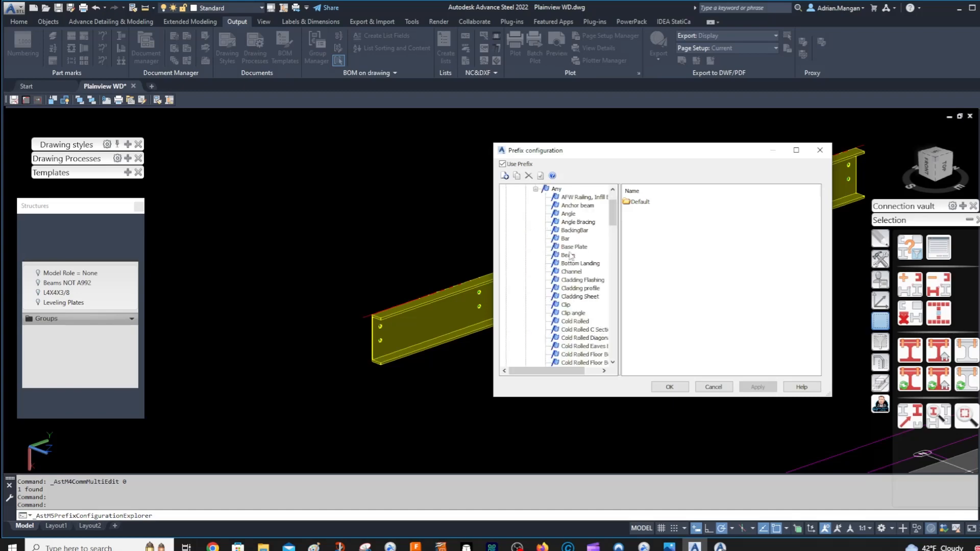
pyautogui.click(570, 272)
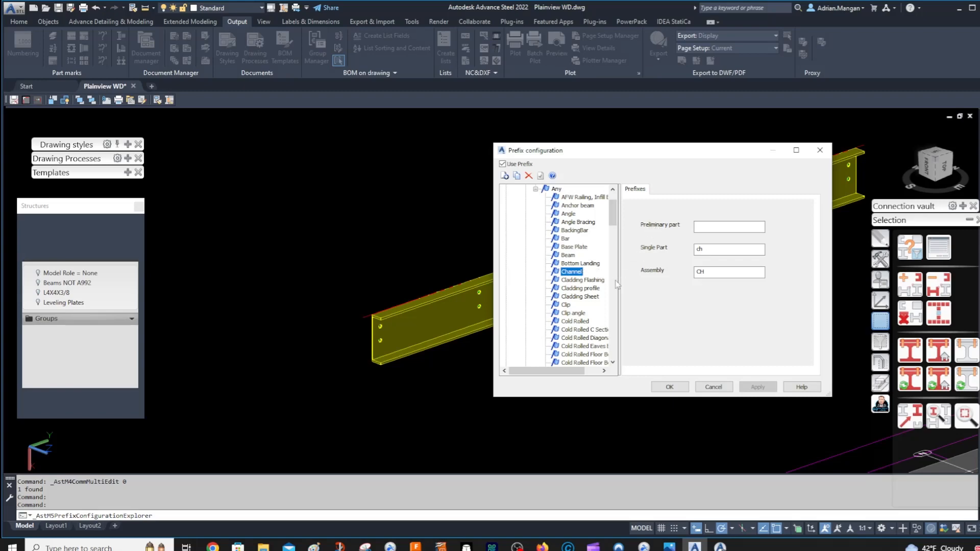
pyautogui.click(517, 176)
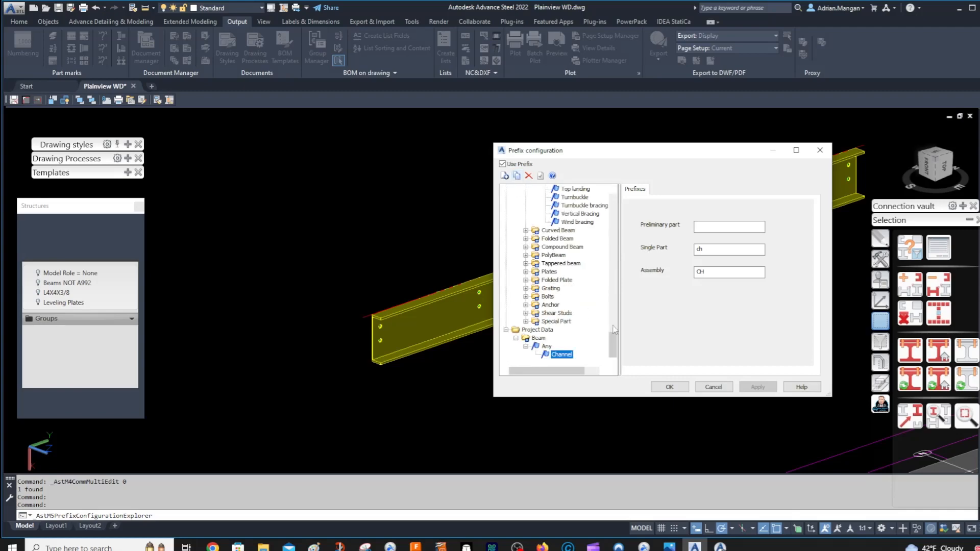
pyautogui.click(714, 386)
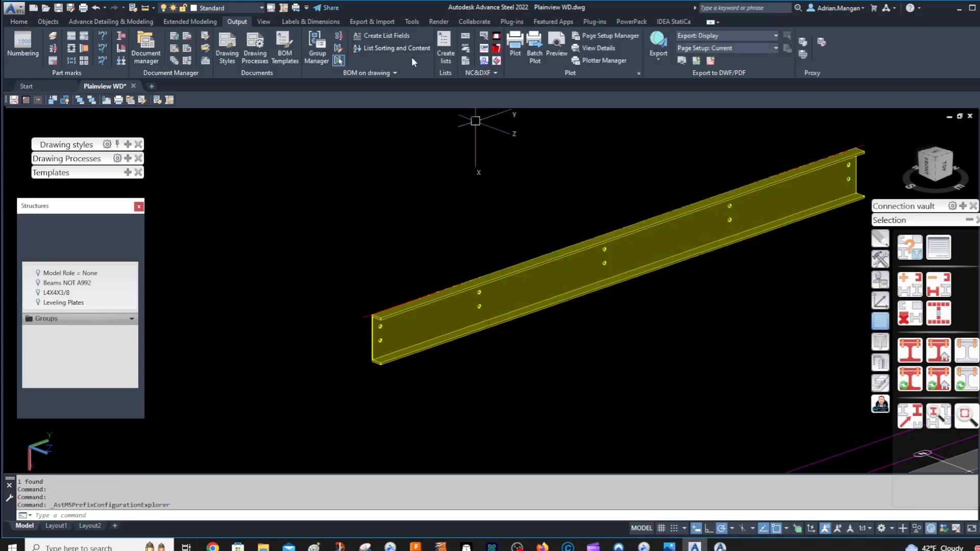
# Open the prefix configuration and select the Channel entry under the user's default prefixes for beams of any profile subtype
pyautogui.click(88, 40)
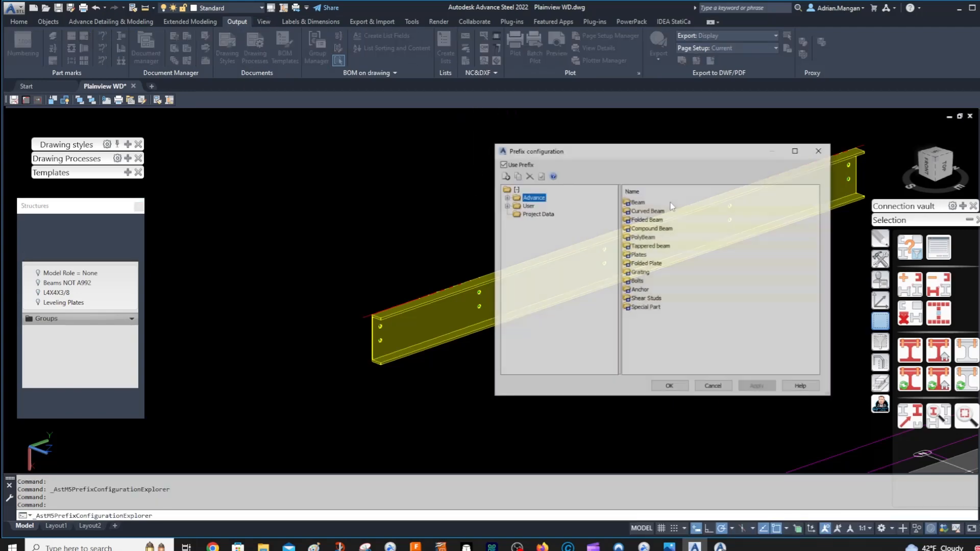
pyautogui.click(522, 207)
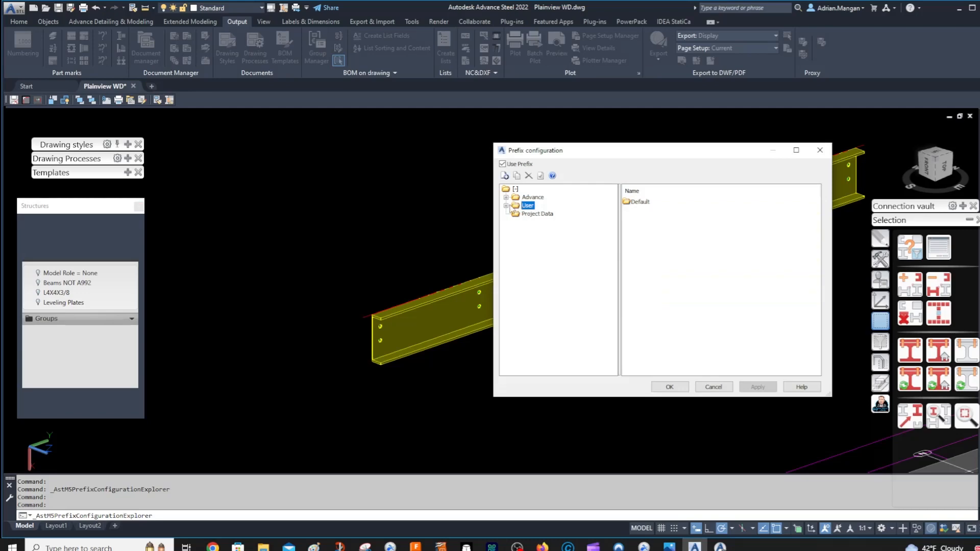
pyautogui.click(505, 206)
pyautogui.click(516, 214)
pyautogui.click(526, 222)
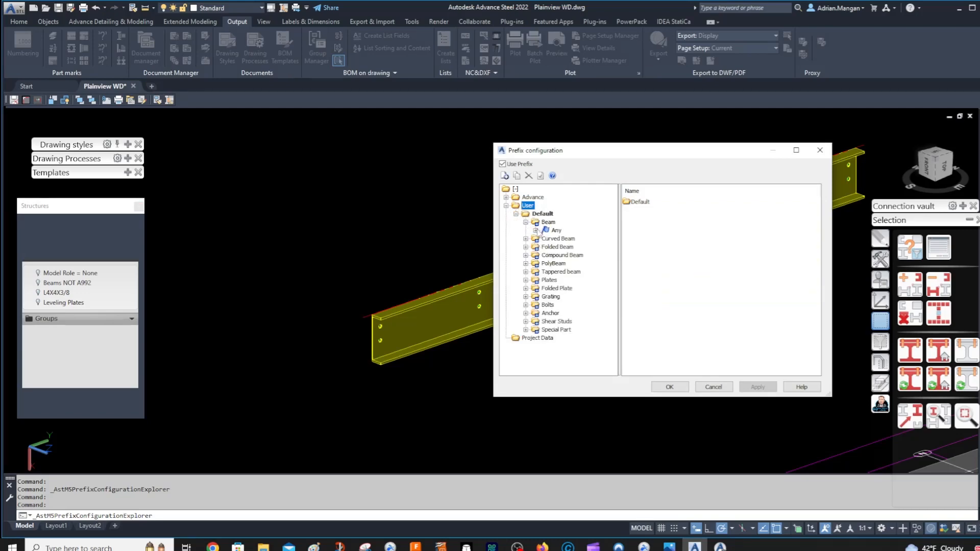
pyautogui.click(536, 231)
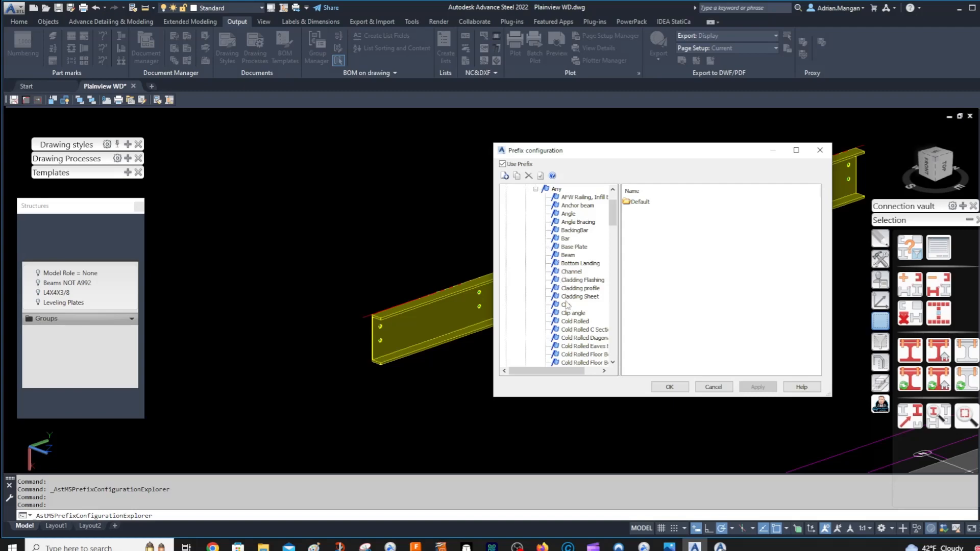
pyautogui.click(571, 272)
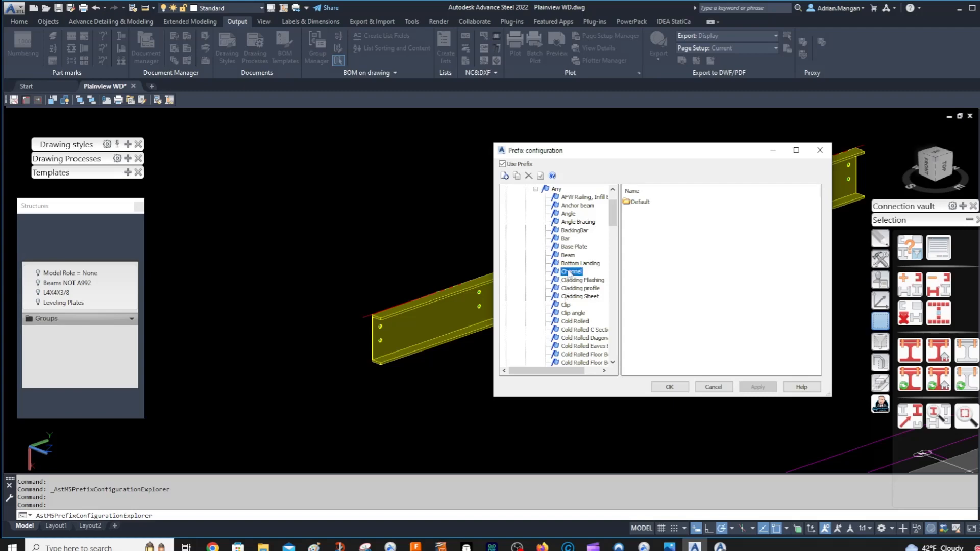
# Add a new prefix entry for object type Beam with model role FRP and profile subtype Any
pyautogui.click(505, 176)
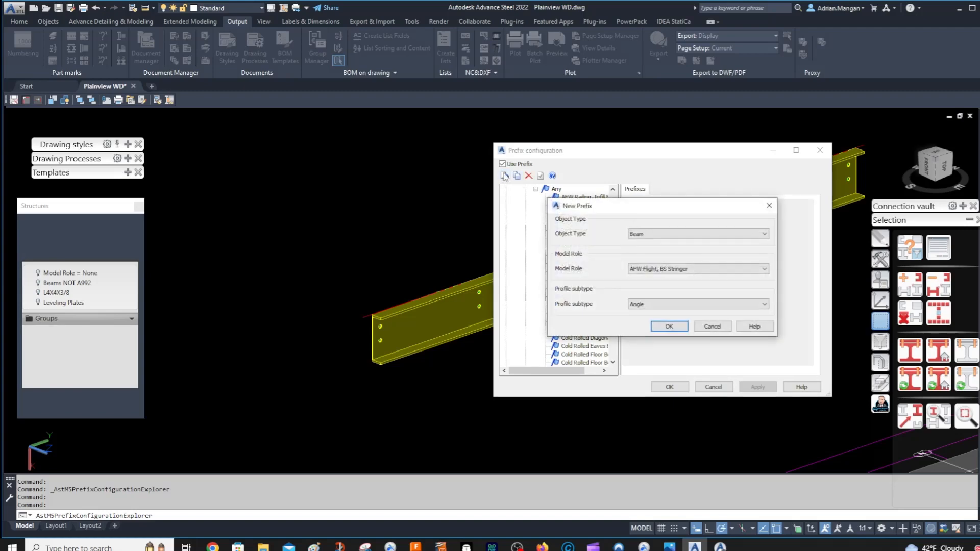
pyautogui.click(651, 235)
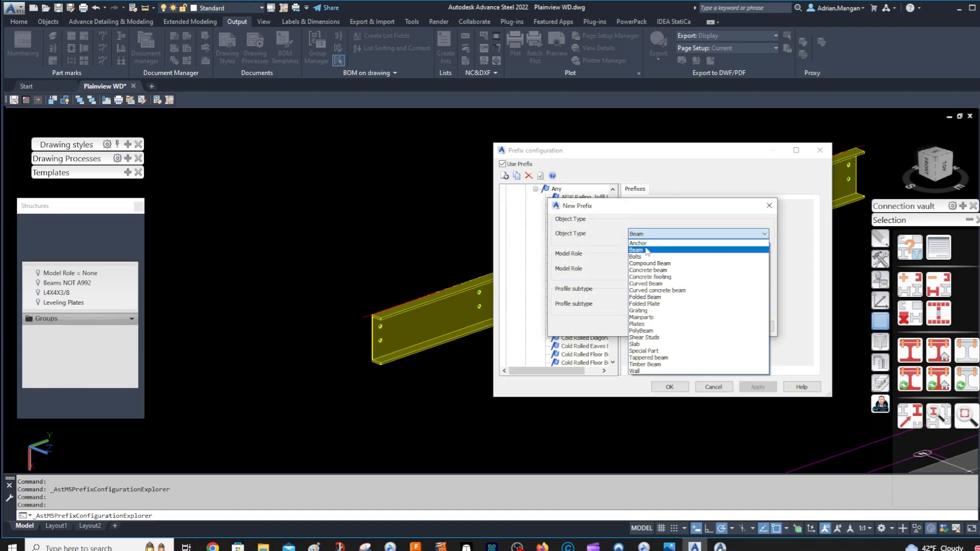
pyautogui.click(647, 251)
pyautogui.click(661, 269)
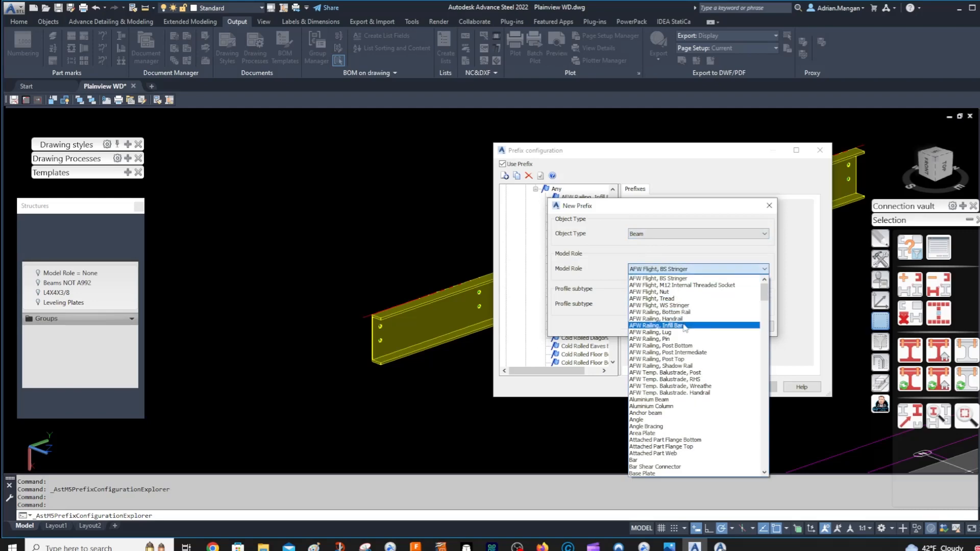
pyautogui.press('f')
pyautogui.press('f')
pyautogui.press('f')
pyautogui.press('f')
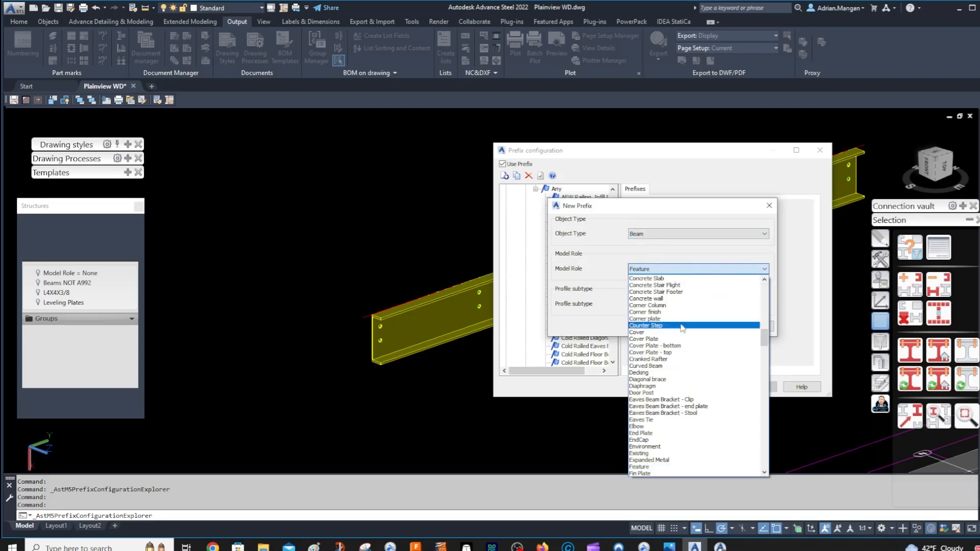
pyautogui.moveTo(764, 345)
pyautogui.mouseDown()
pyautogui.moveTo(758, 398)
pyautogui.moveTo(761, 359)
pyautogui.mouseUp()
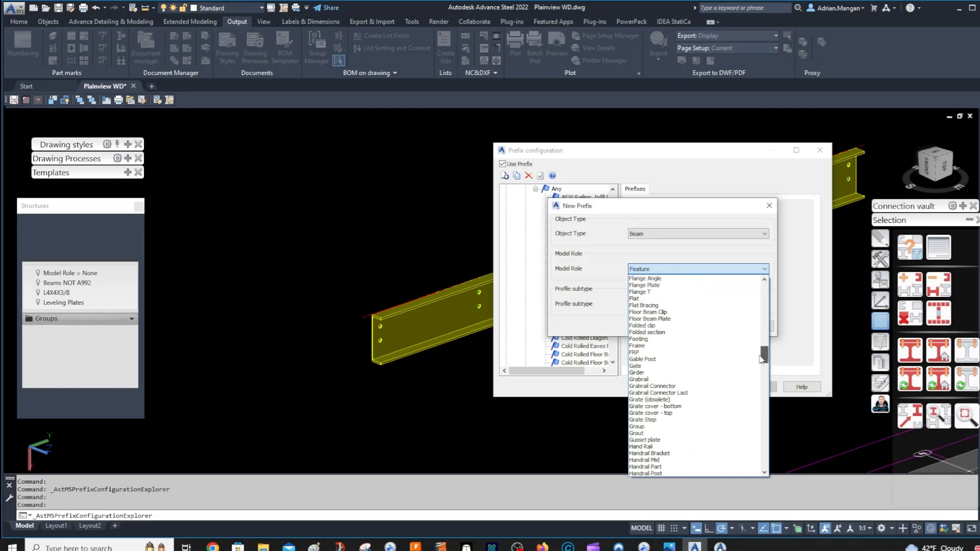
pyautogui.click(638, 352)
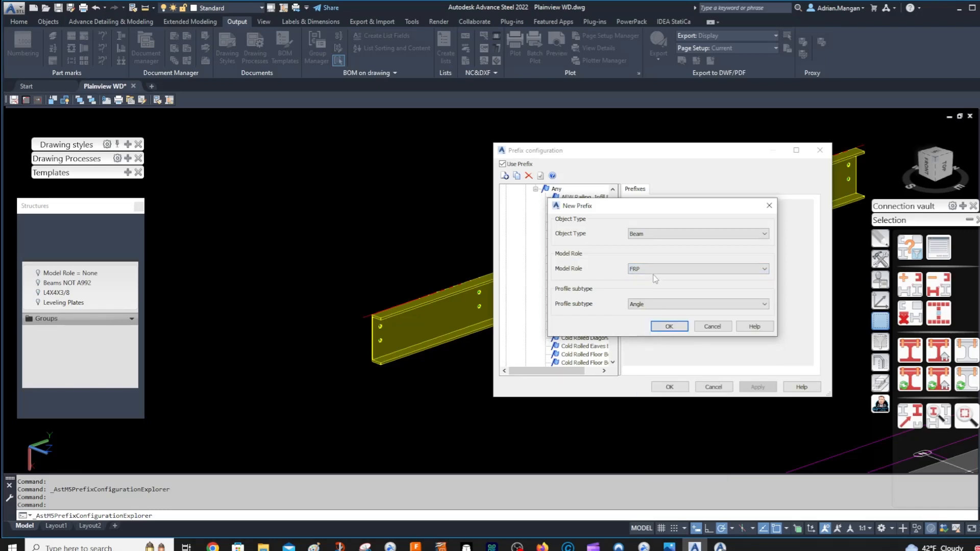
pyautogui.click(660, 303)
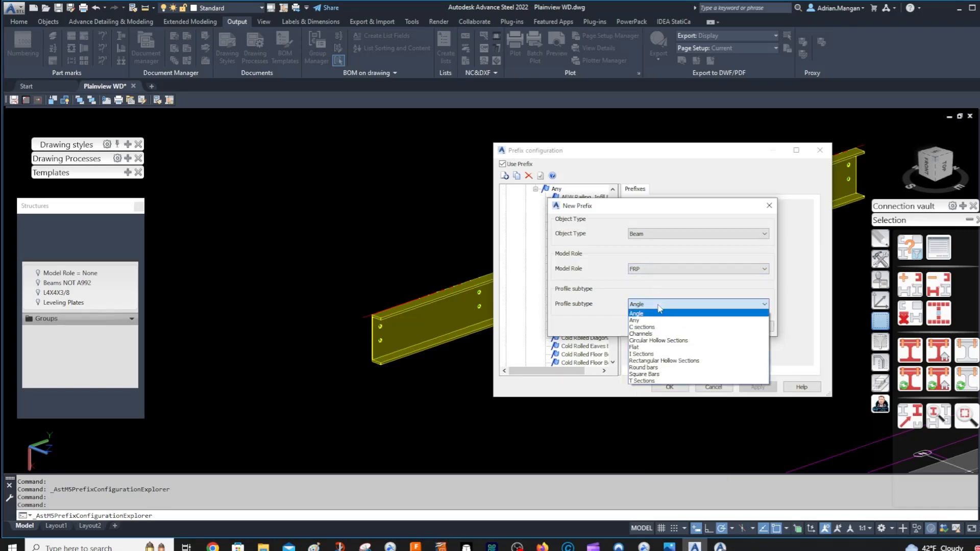
pyautogui.click(655, 320)
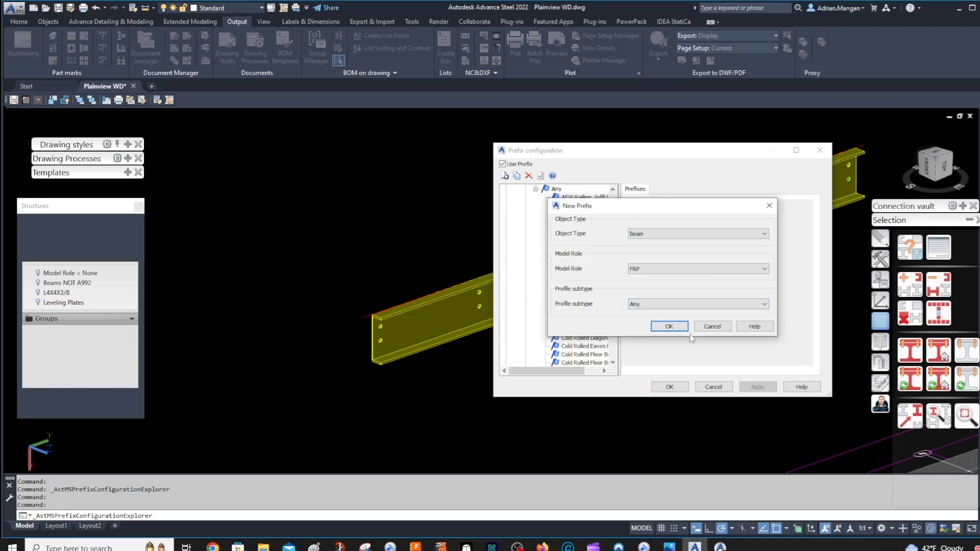
pyautogui.click(681, 326)
# Set the new FRP entry's single part prefix to frp and its assembly prefix to FRP, and save the prefix configuration
pyautogui.click(712, 249)
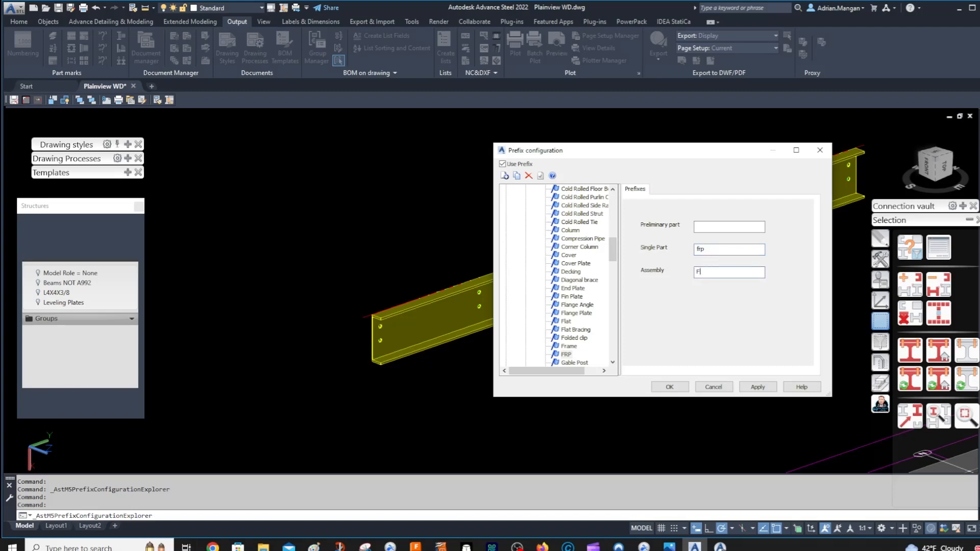
pyautogui.click(757, 387)
pyautogui.click(670, 386)
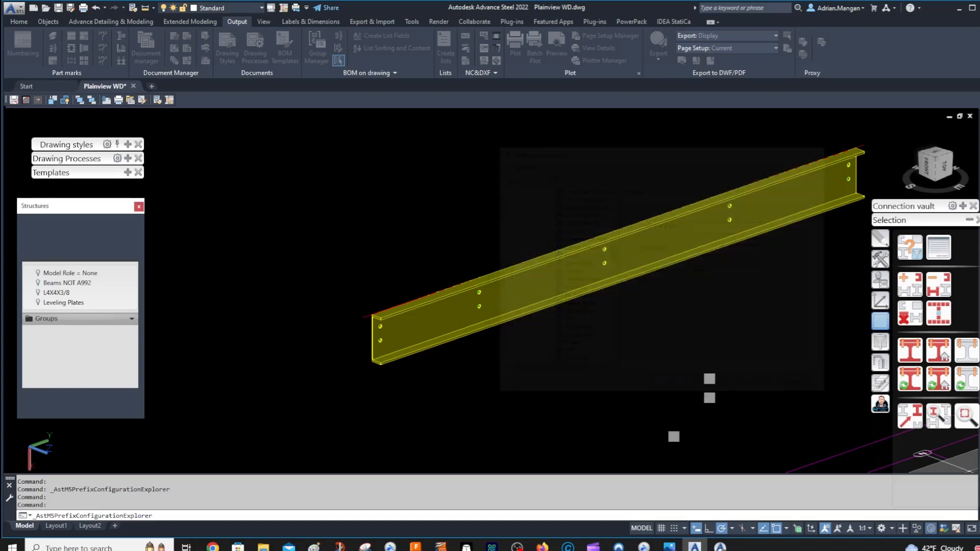
pyautogui.click(570, 261)
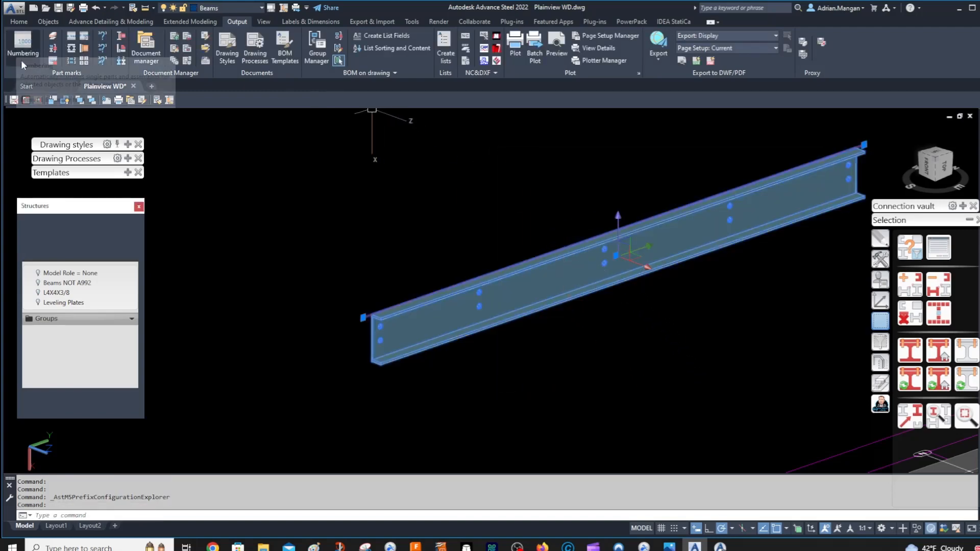
pyautogui.press('Escape')
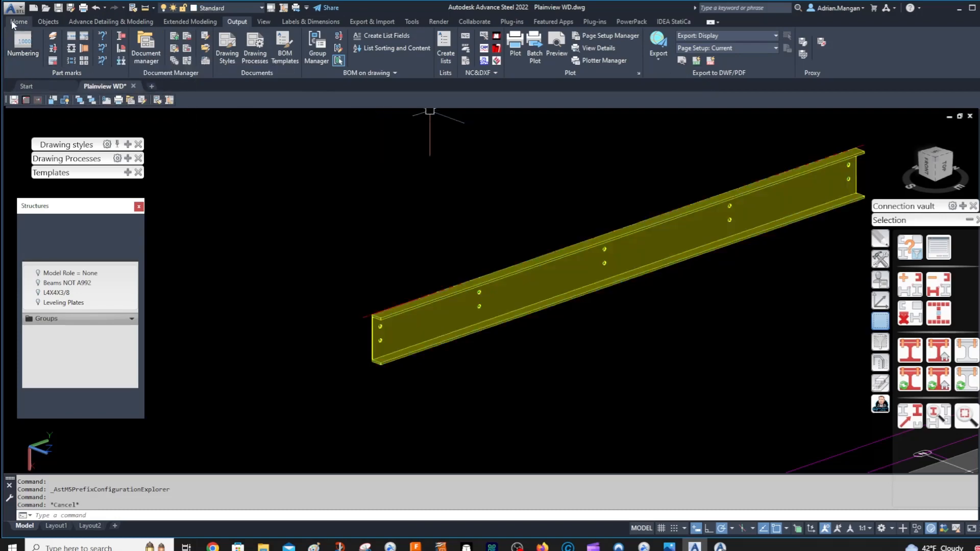
pyautogui.click(534, 269)
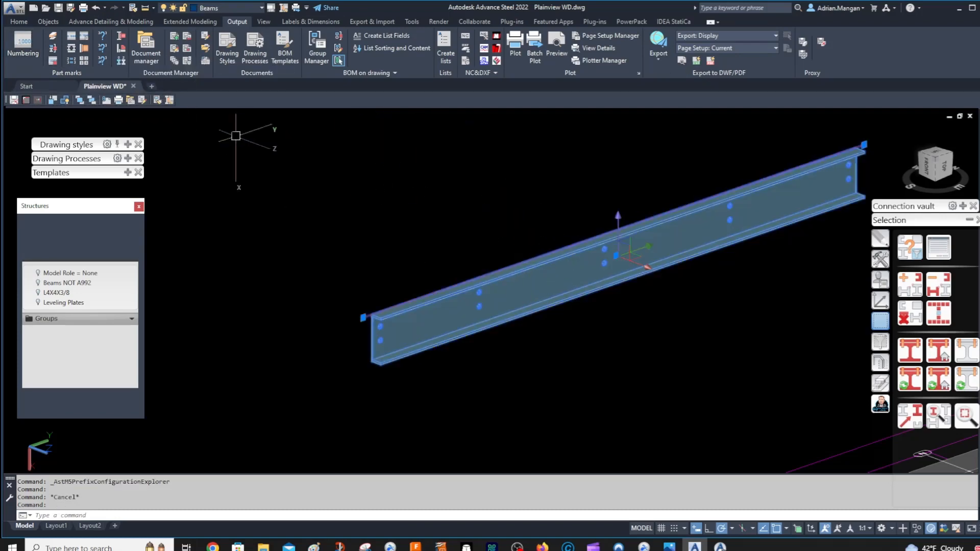
pyautogui.click(23, 45)
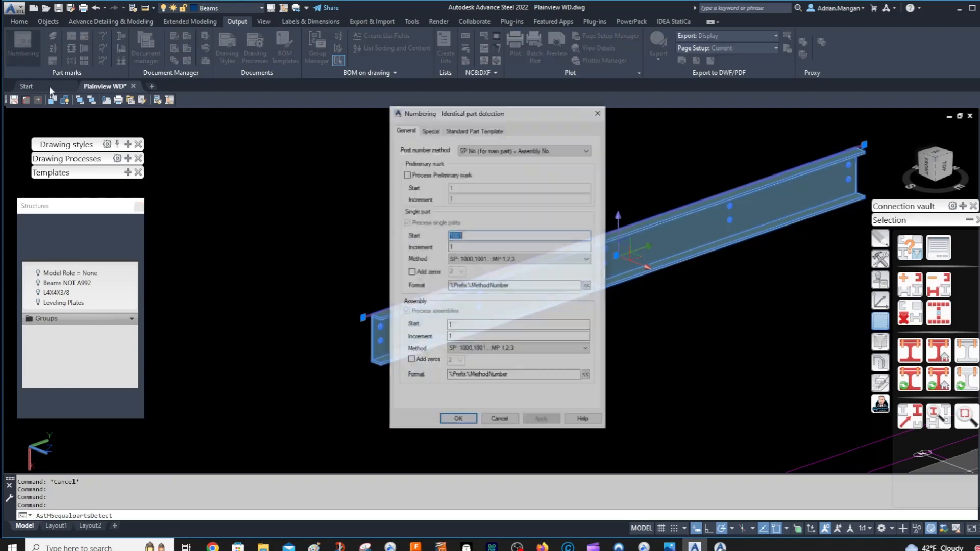
pyautogui.click(503, 422)
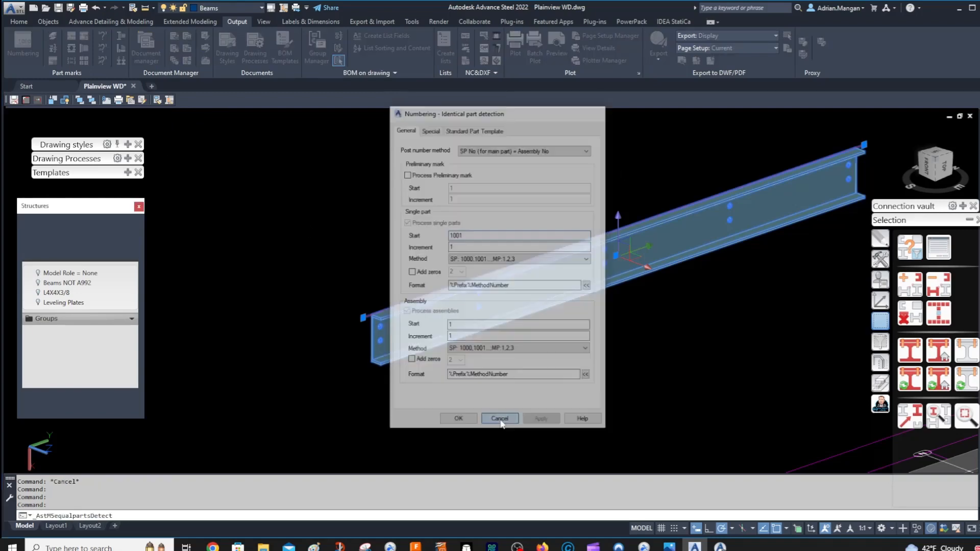
# Check the naming properties of the copied channel
pyautogui.doubleClick(557, 219)
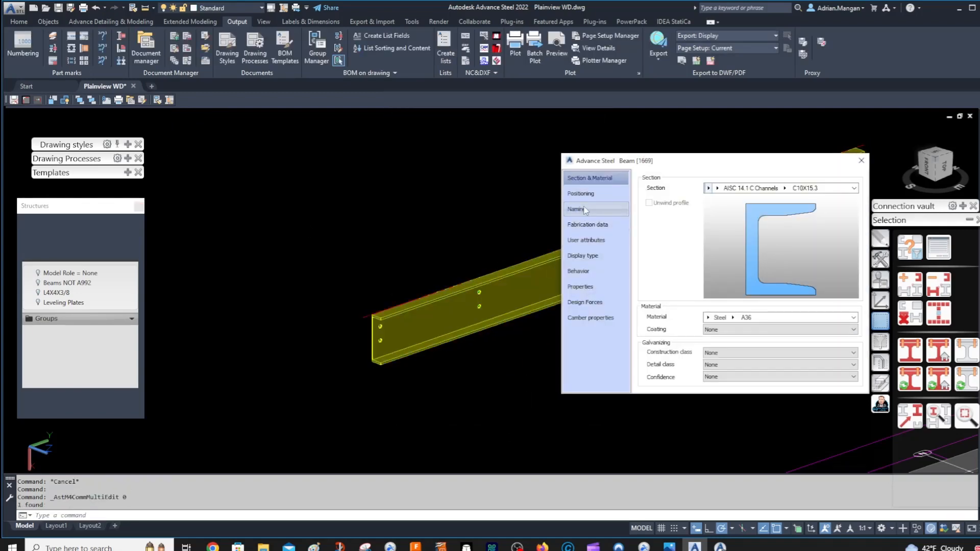
pyautogui.click(577, 209)
pyautogui.click(861, 160)
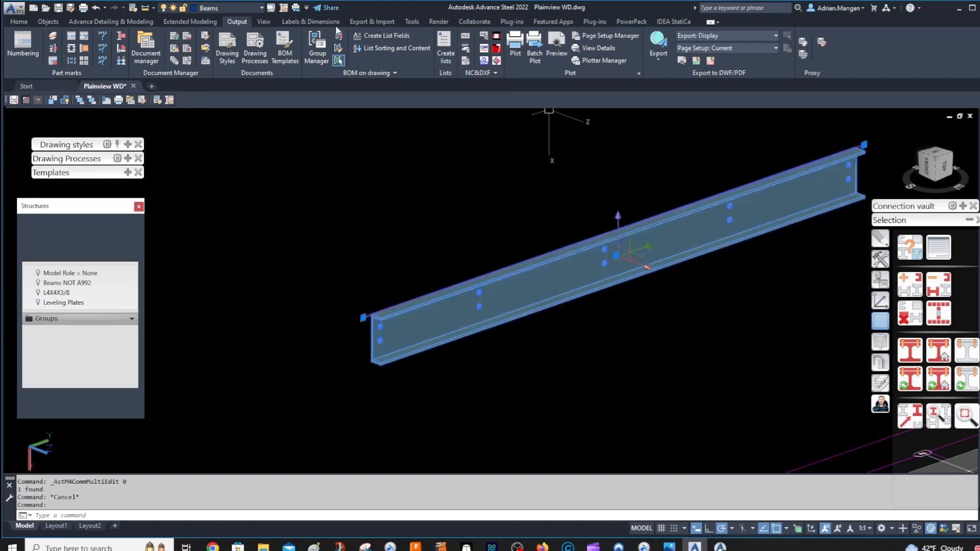
# Run Numbering on the copied channel with the existing settings, and review its single part and main part marks
pyautogui.click(23, 53)
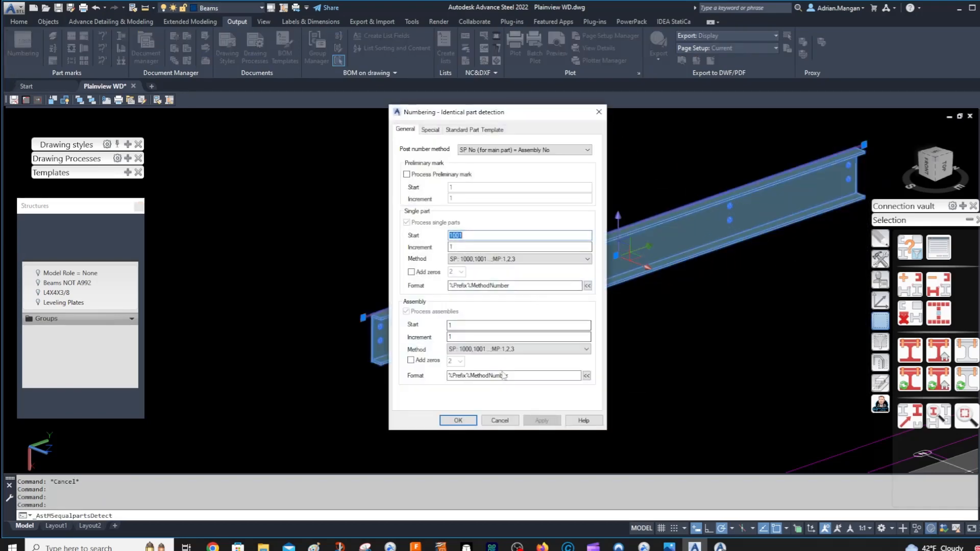
pyautogui.click(462, 417)
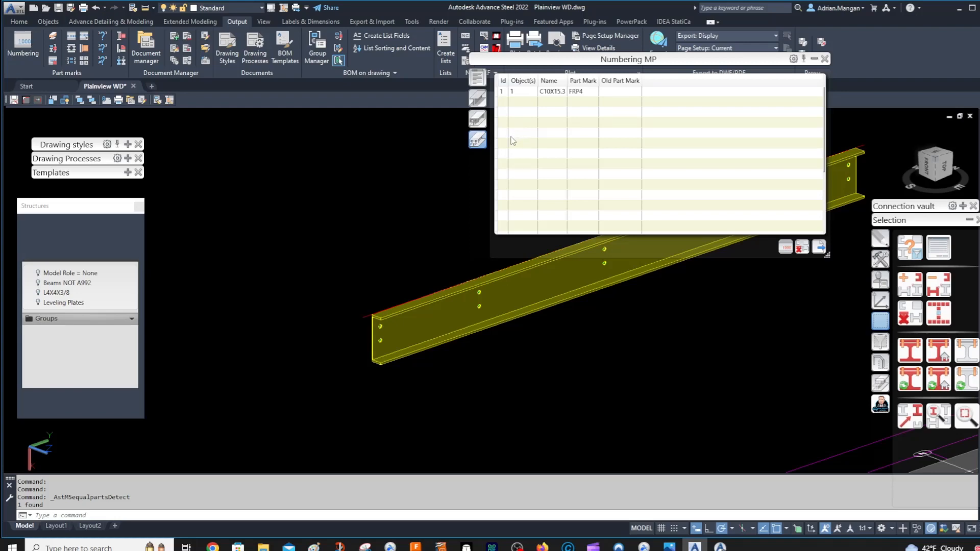
pyautogui.click(478, 119)
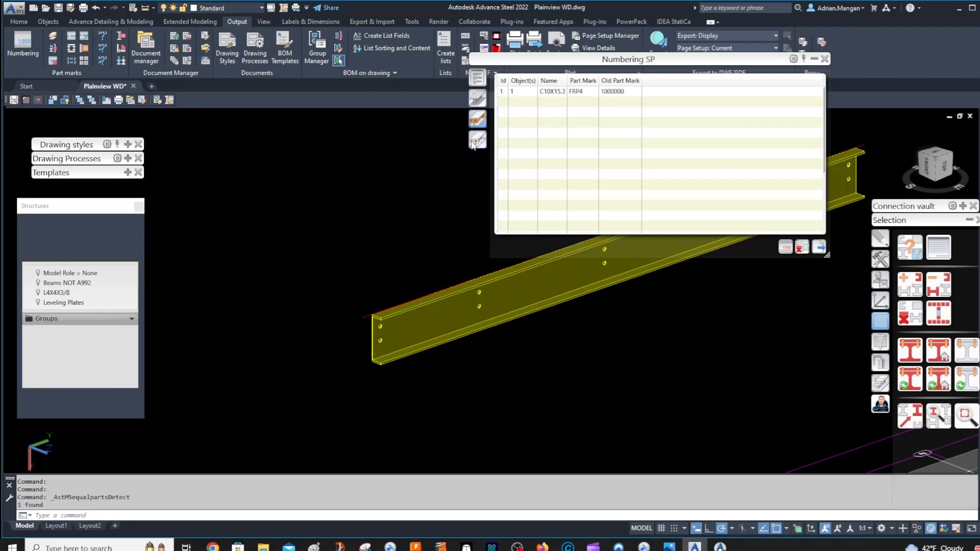
pyautogui.click(477, 140)
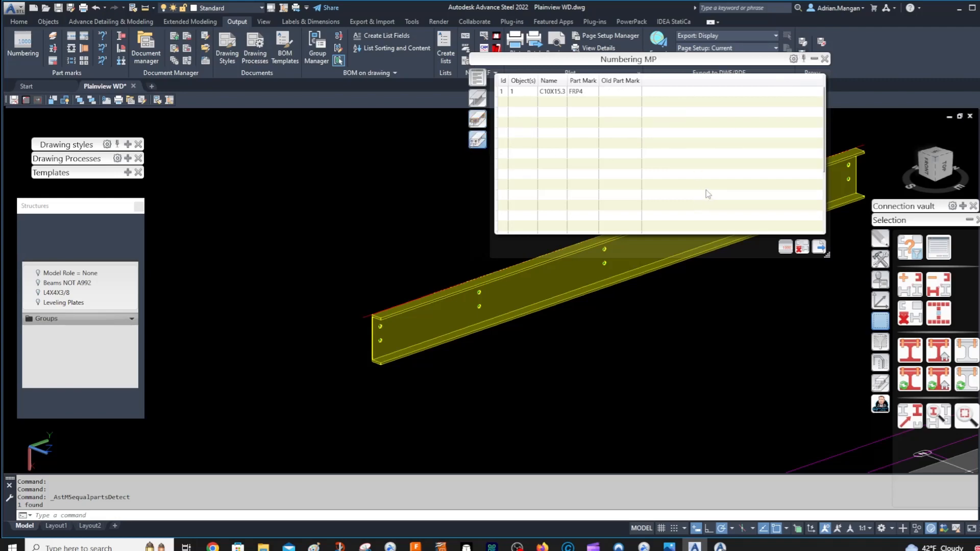
pyautogui.click(821, 60)
# Examine the group of short channels framed near the copied channel, and the surrounding steel framing of the building
pyautogui.scroll(-5, 706, 232)
pyautogui.moveTo(712, 267); pyautogui.dragTo(329, 194, button='middle')
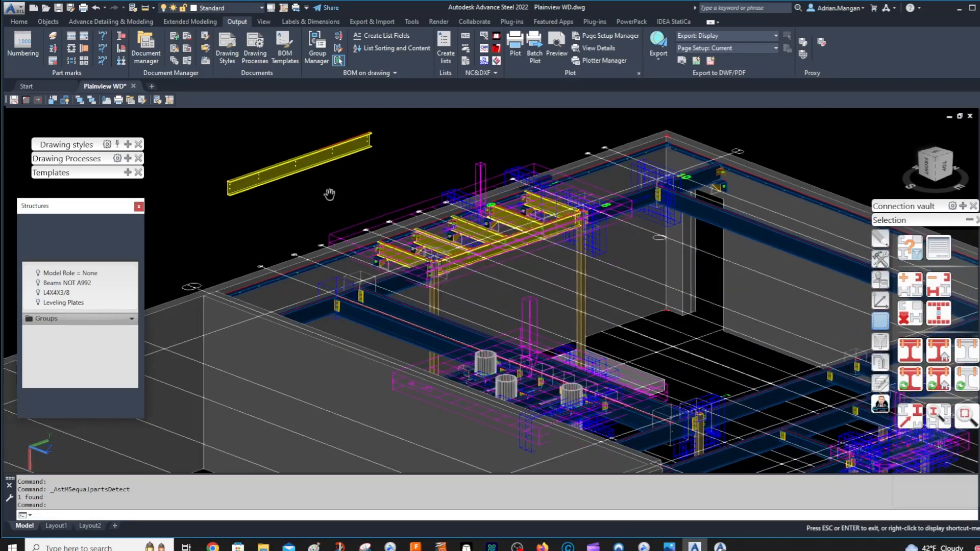
pyautogui.scroll(3, 376, 220)
pyautogui.scroll(-2, 392, 184)
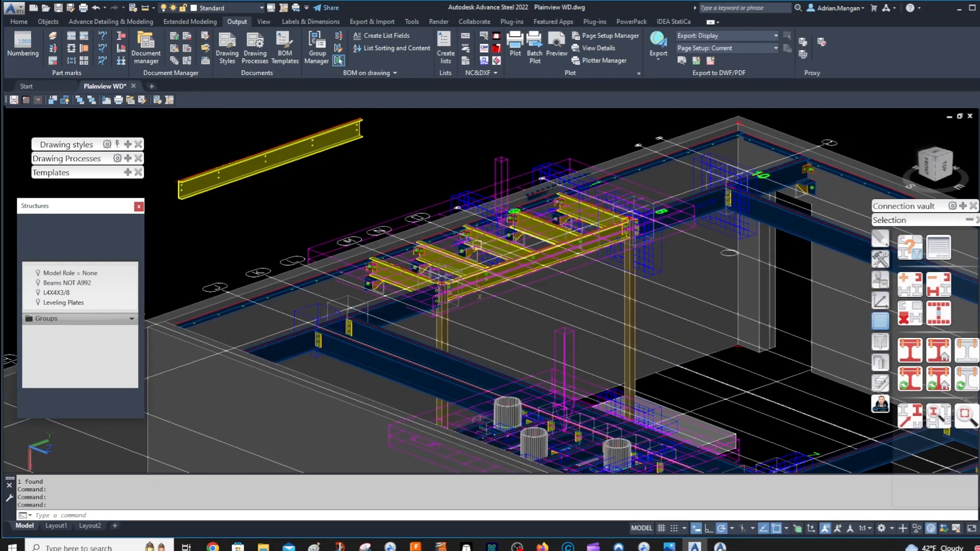
pyautogui.scroll(3, 471, 250)
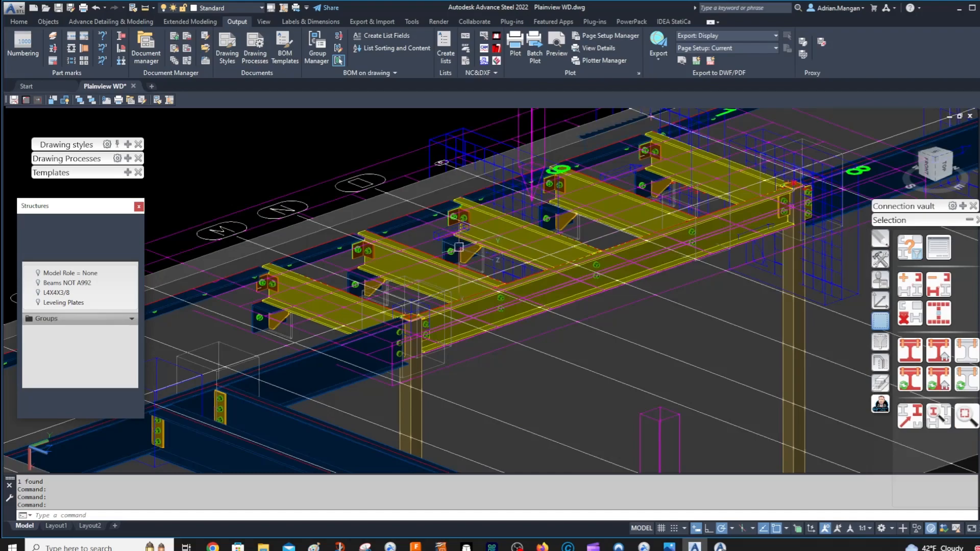
pyautogui.scroll(-5, 470, 253)
pyautogui.moveTo(469, 260); pyautogui.dragTo(381, 216, button='middle')
pyautogui.scroll(-2, 381, 217)
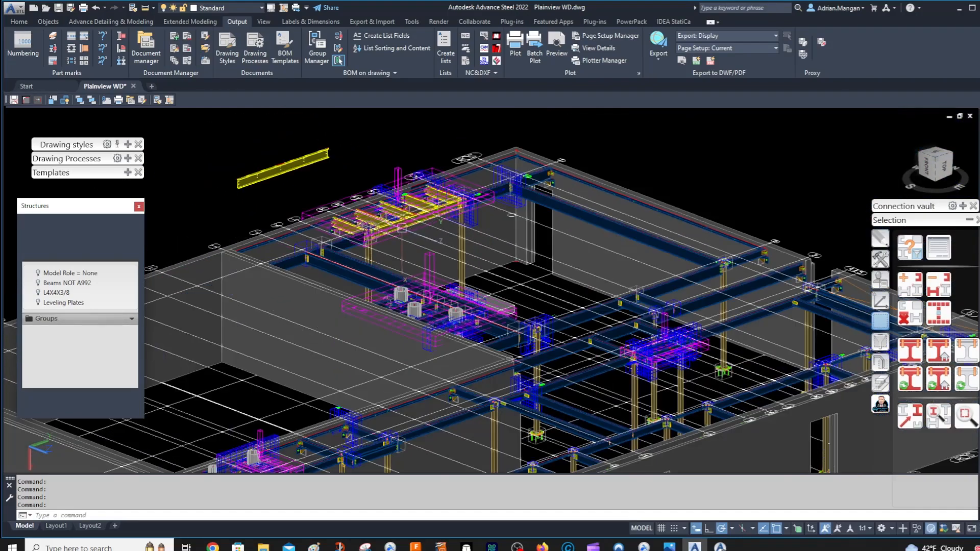
pyautogui.moveTo(417, 245); pyautogui.dragTo(359, 208, button='middle')
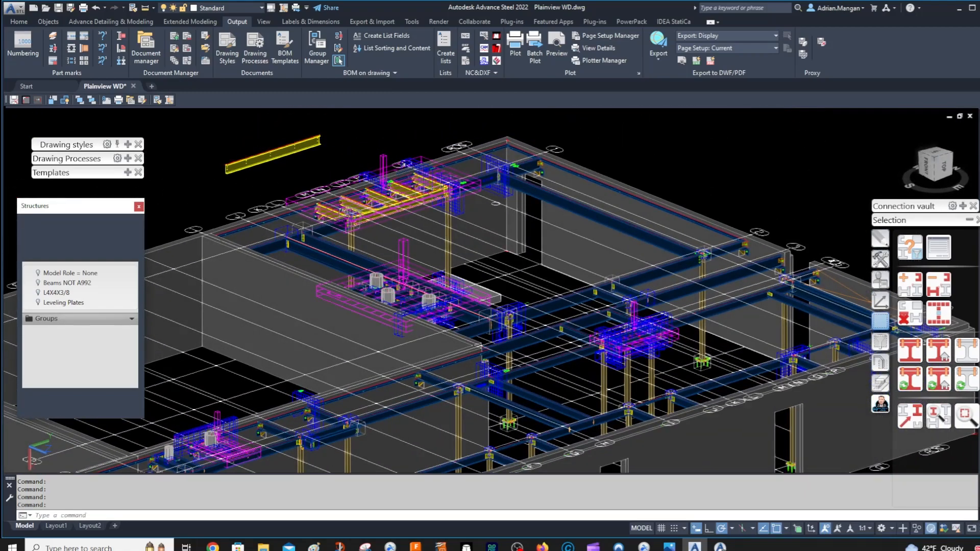
pyautogui.moveTo(458, 269); pyautogui.dragTo(379, 225, button='middle')
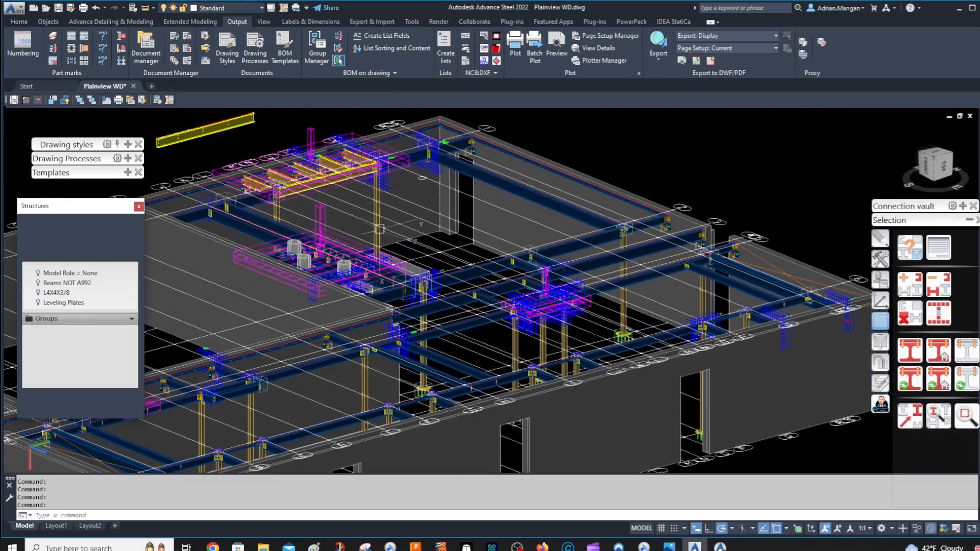